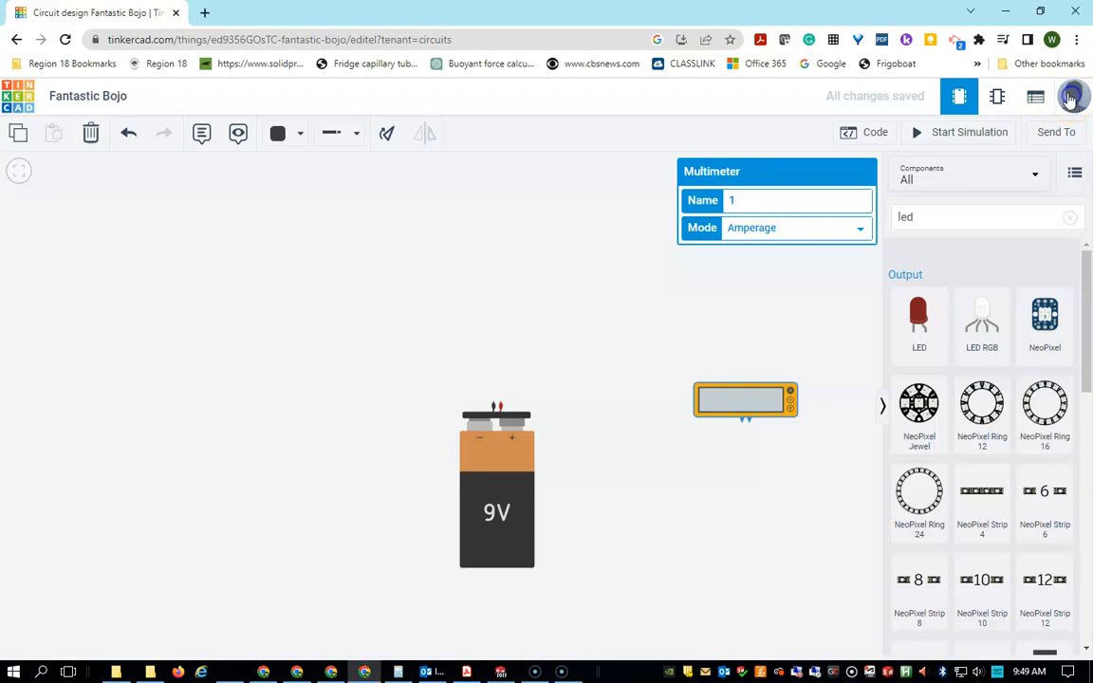
- Return to the dashboard, show the circuit designs and create a new circuit
click(666, 298)
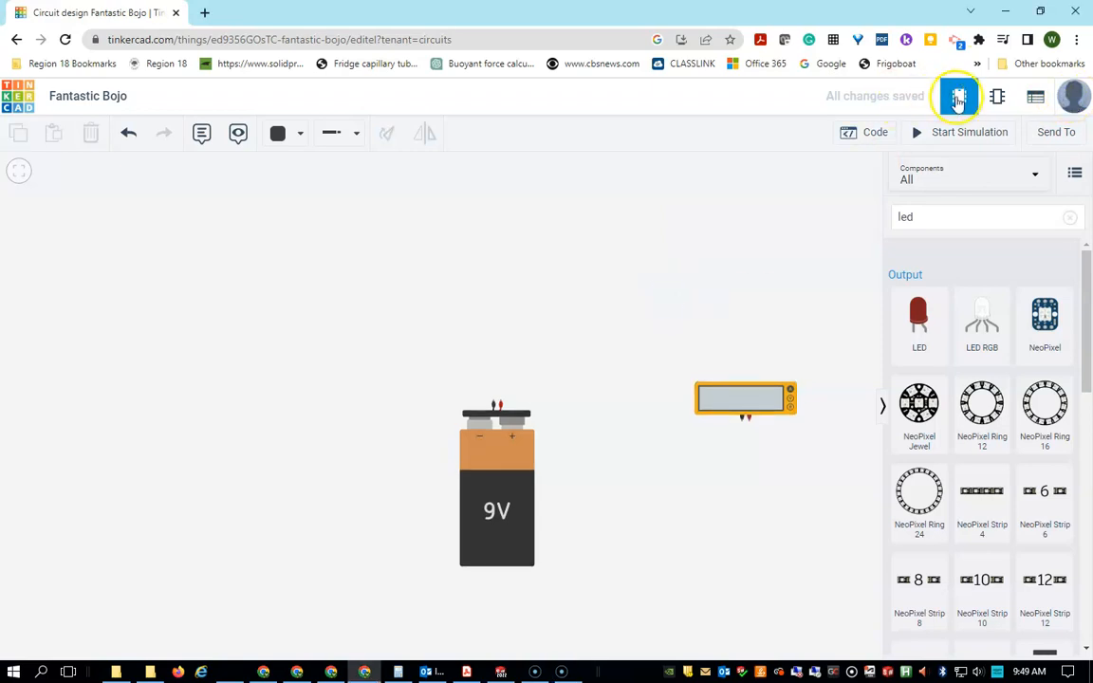
click(26, 95)
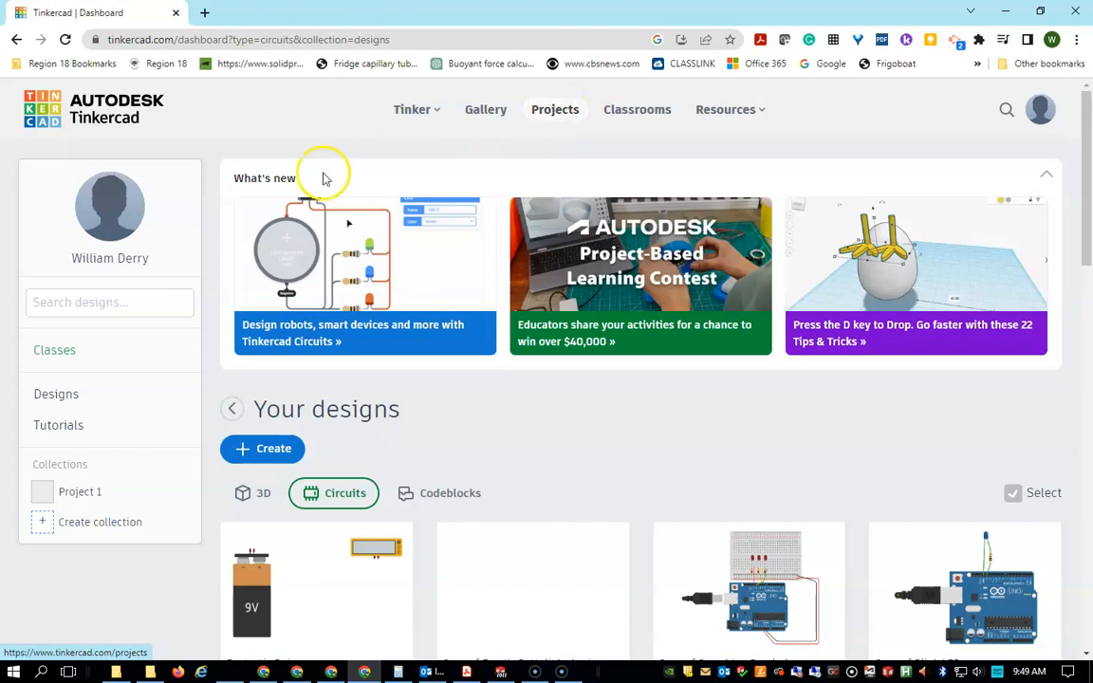
click(62, 398)
scroll(294, 460, down, 5)
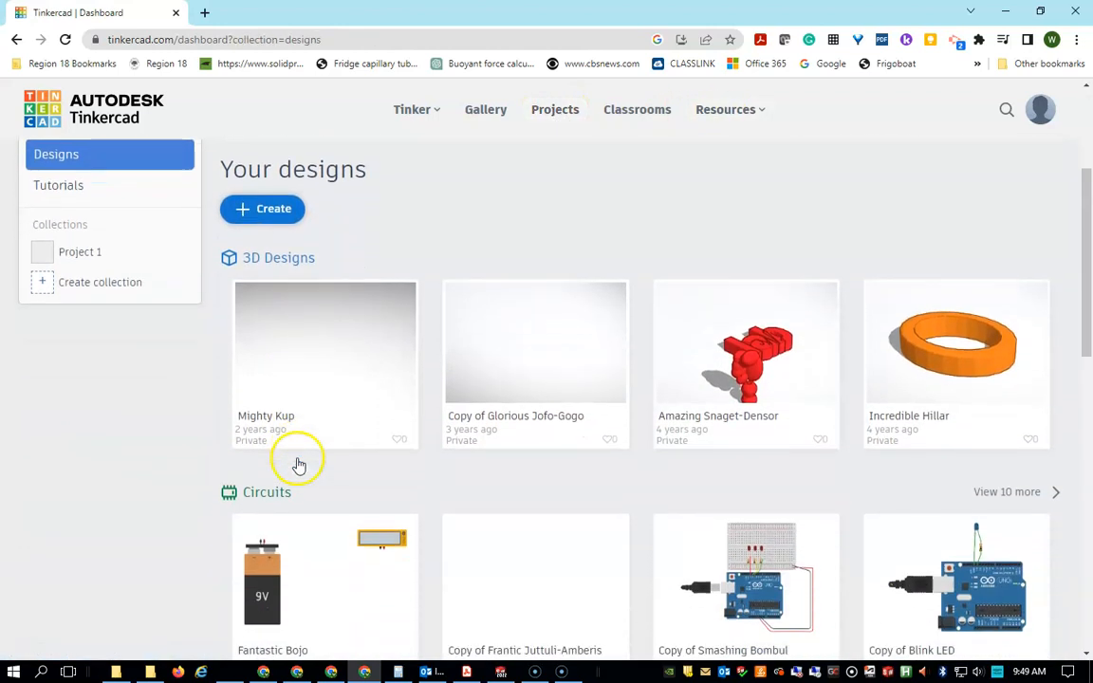
click(254, 355)
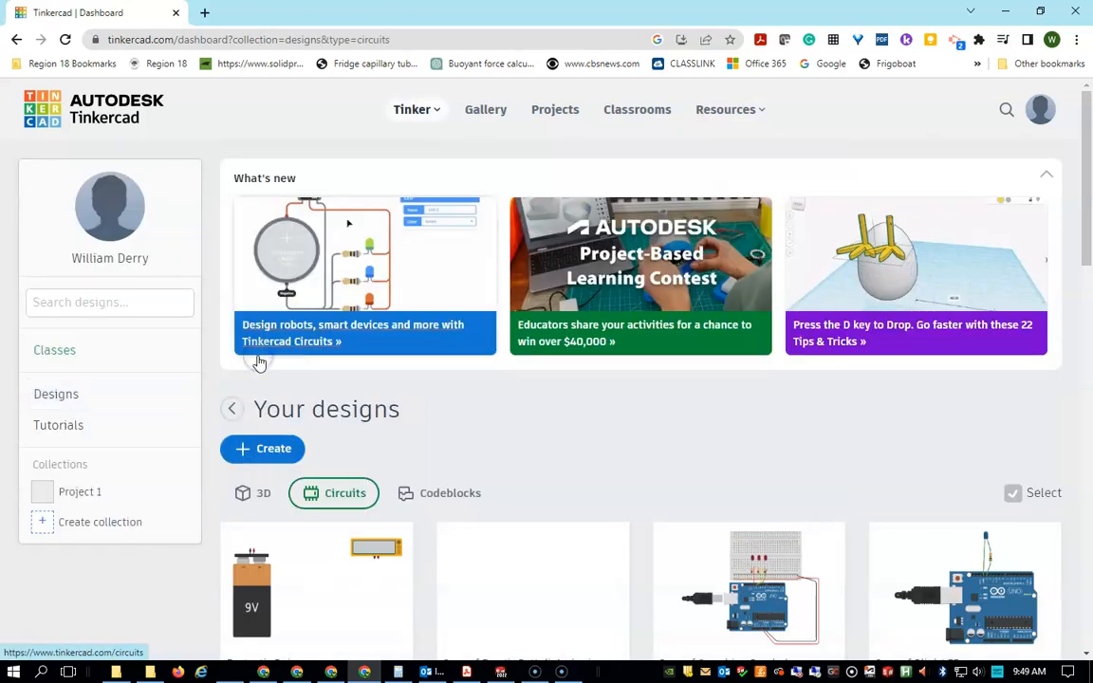
click(267, 449)
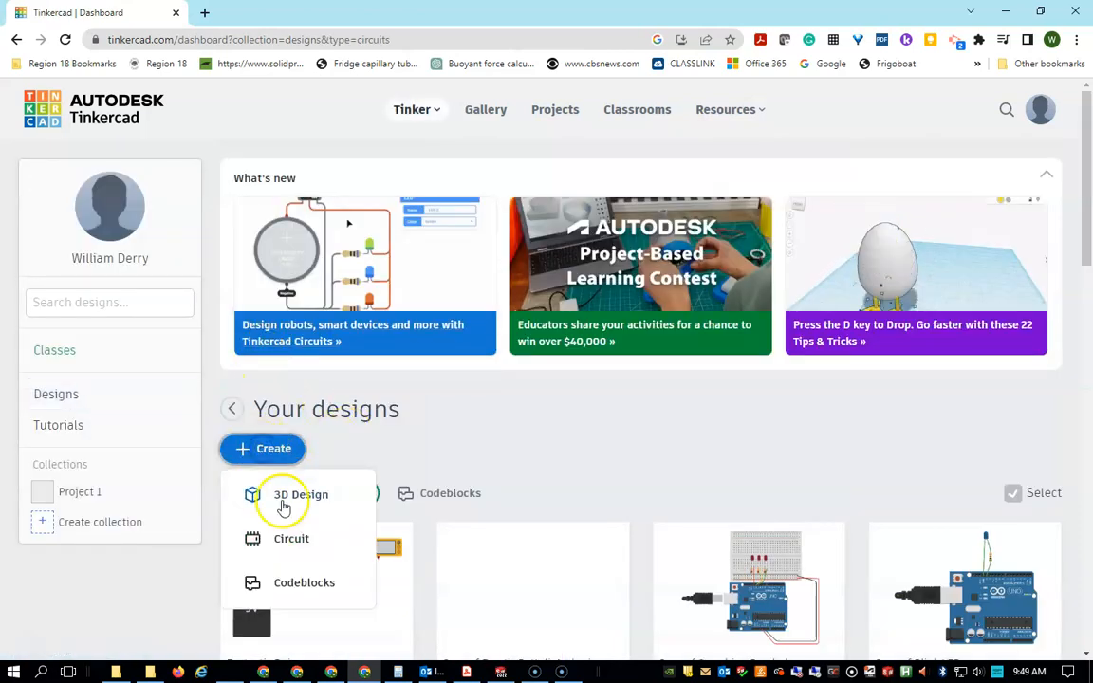
click(280, 539)
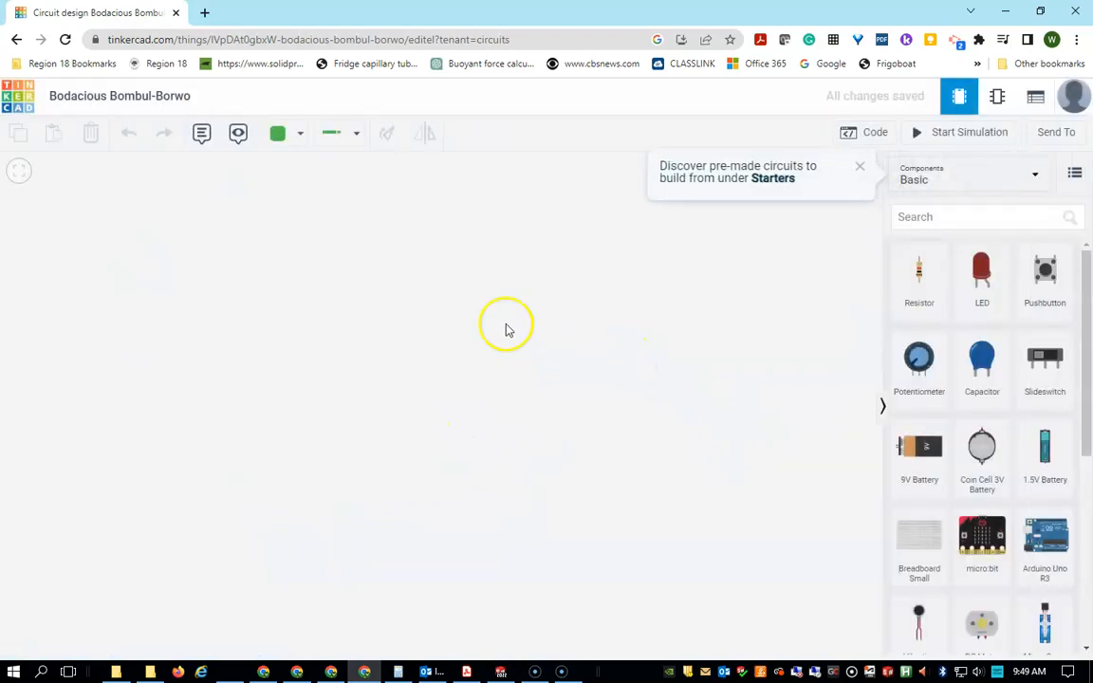
- Rename the new circuit with the owner's surname
click(188, 97)
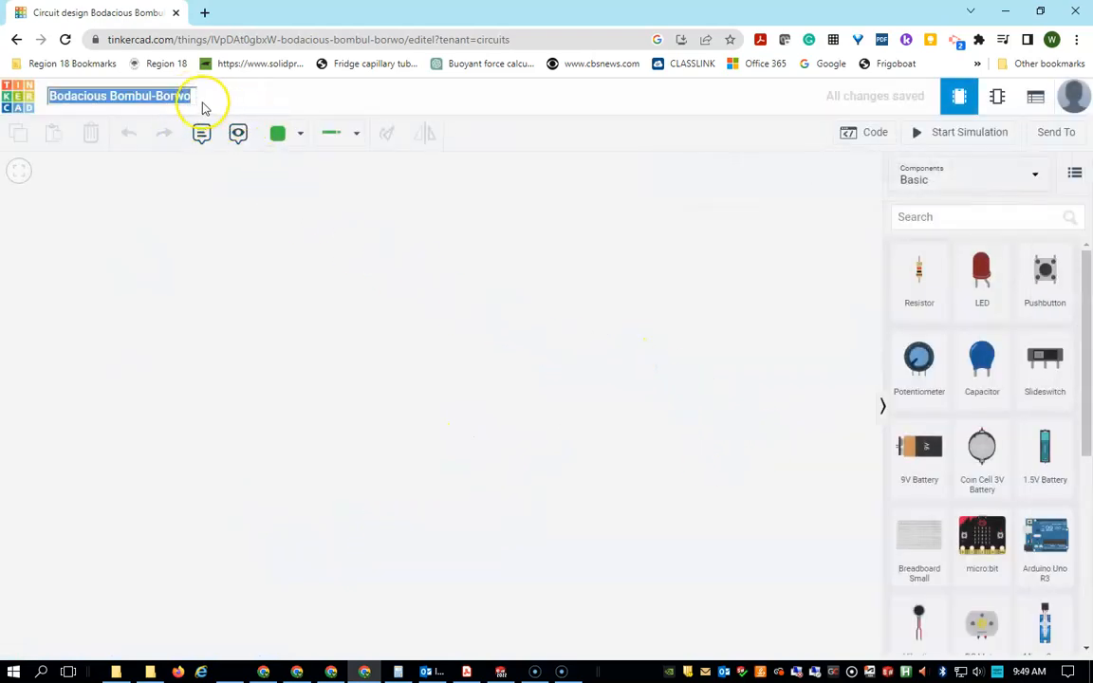
text(Derry)
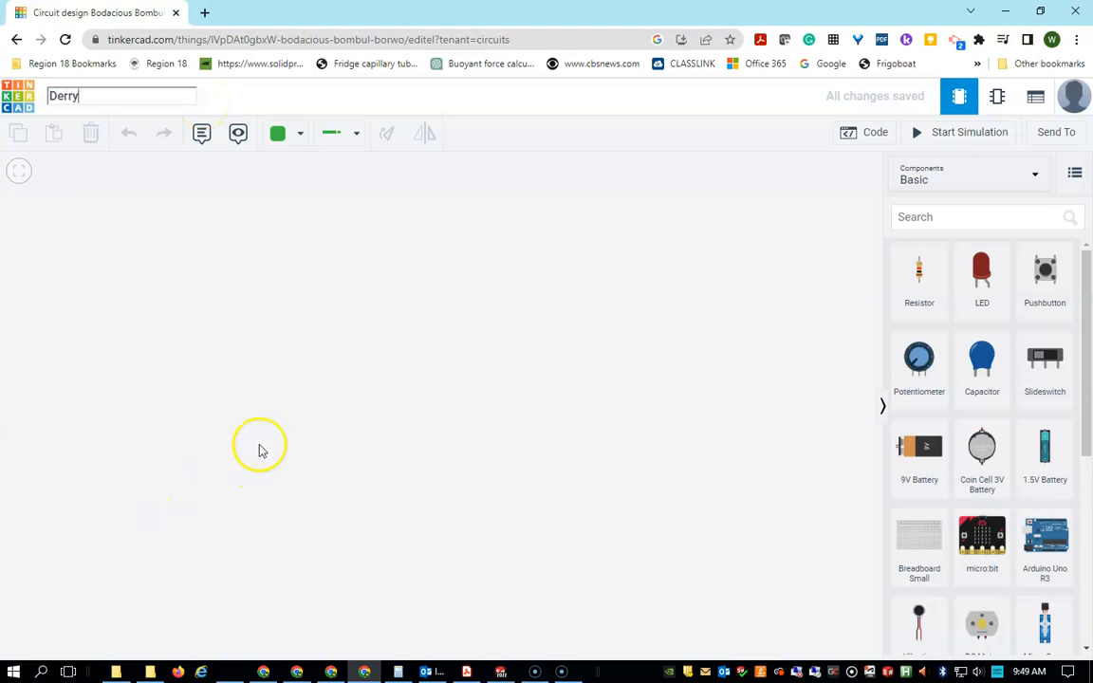
click(284, 308)
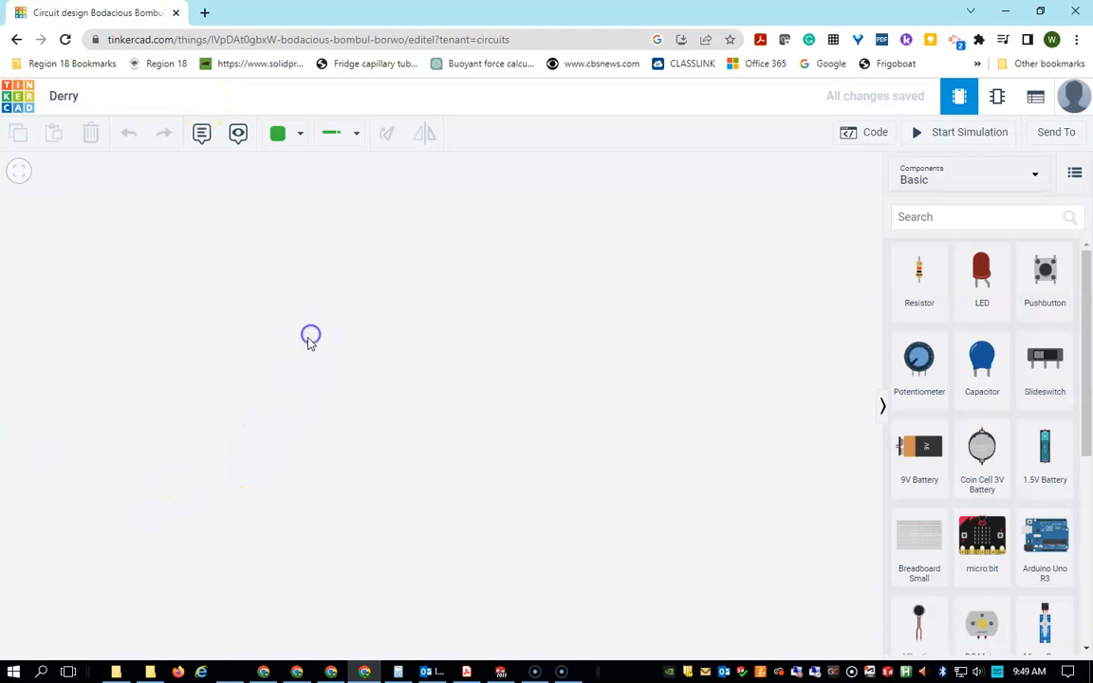
- Place a 9V battery, an LED above it and a resistor beside them on the workplane
scroll(1020, 371, down, 4)
scroll(1027, 382, up, 4)
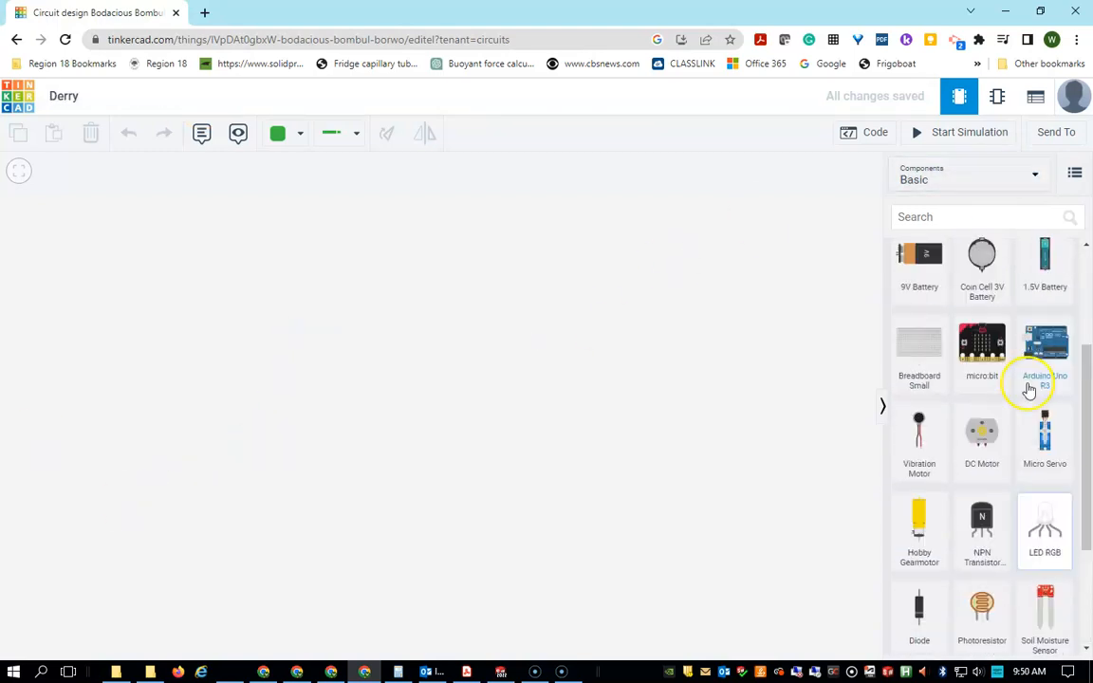
scroll(992, 341, down, 4)
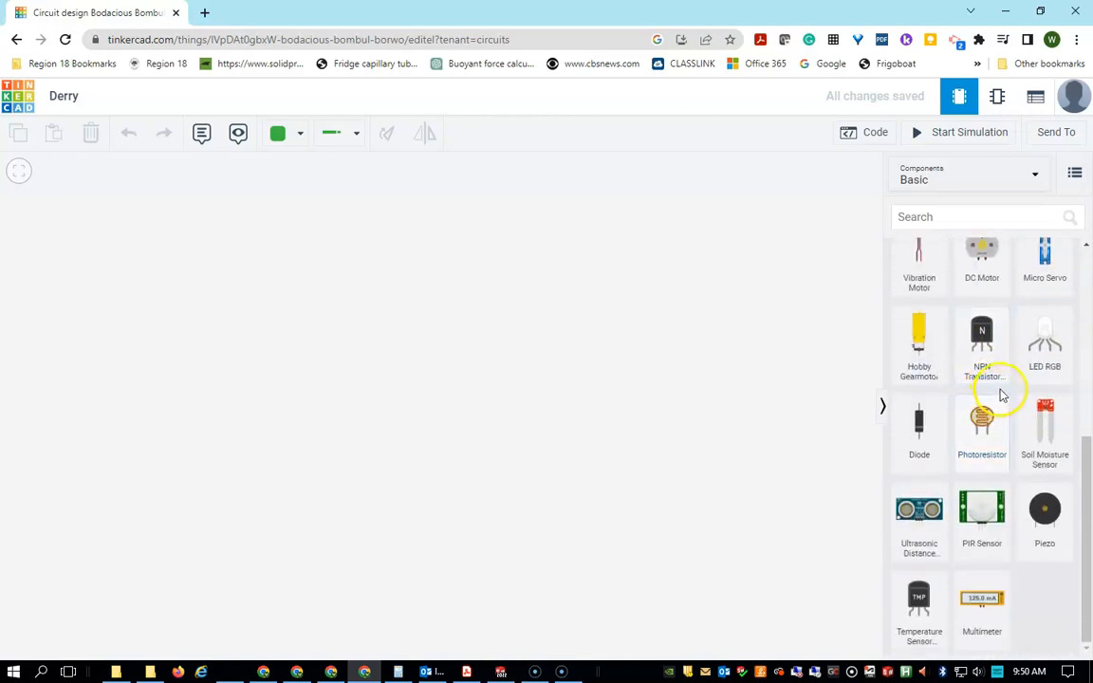
scroll(999, 398, up, 4)
drag(932, 450, 405, 470)
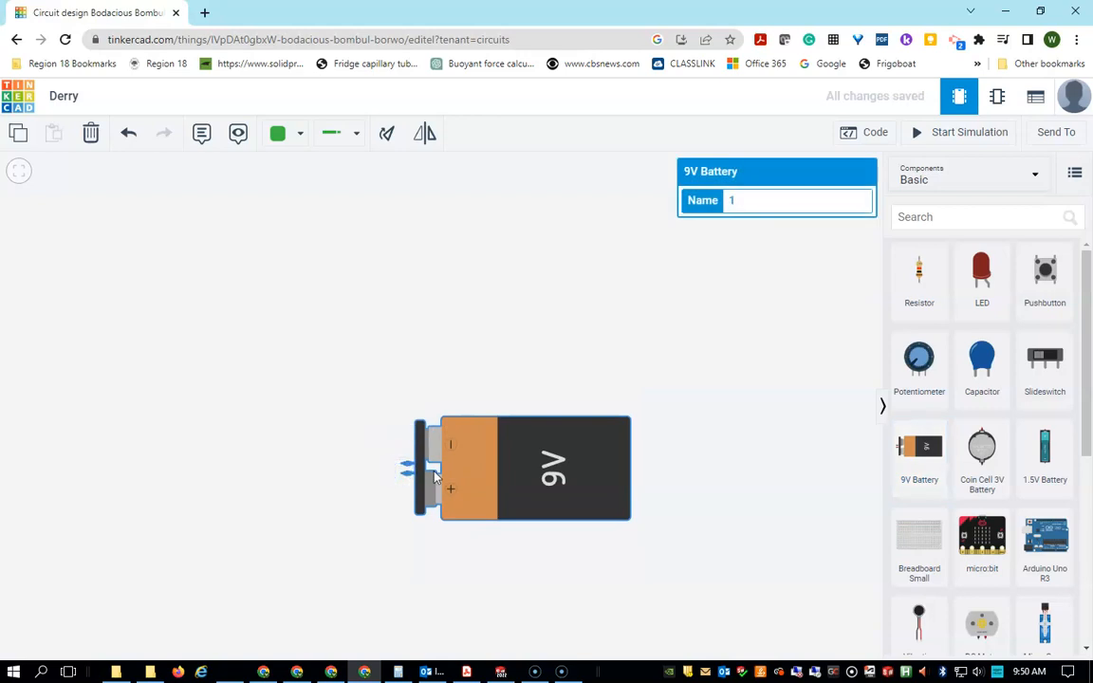
drag(968, 280, 480, 233)
drag(919, 281, 228, 358)
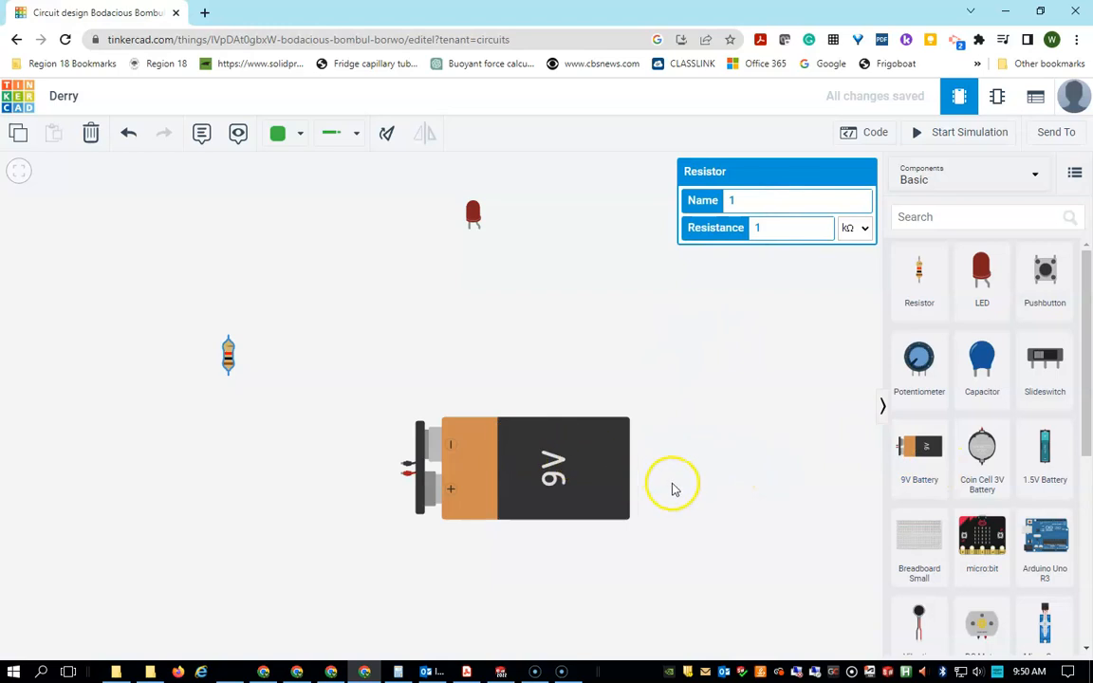
- Rotate the 9V battery upright, position it below the LED and mirror it so its positive terminal is on the right
click(537, 472)
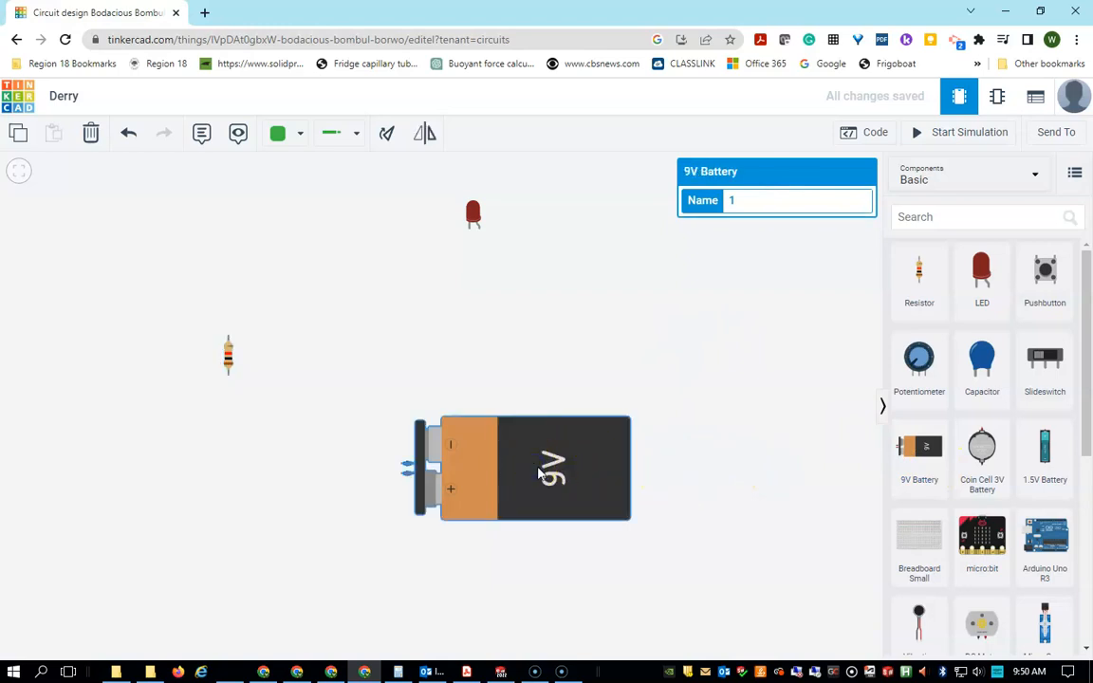
click(538, 472)
click(537, 471)
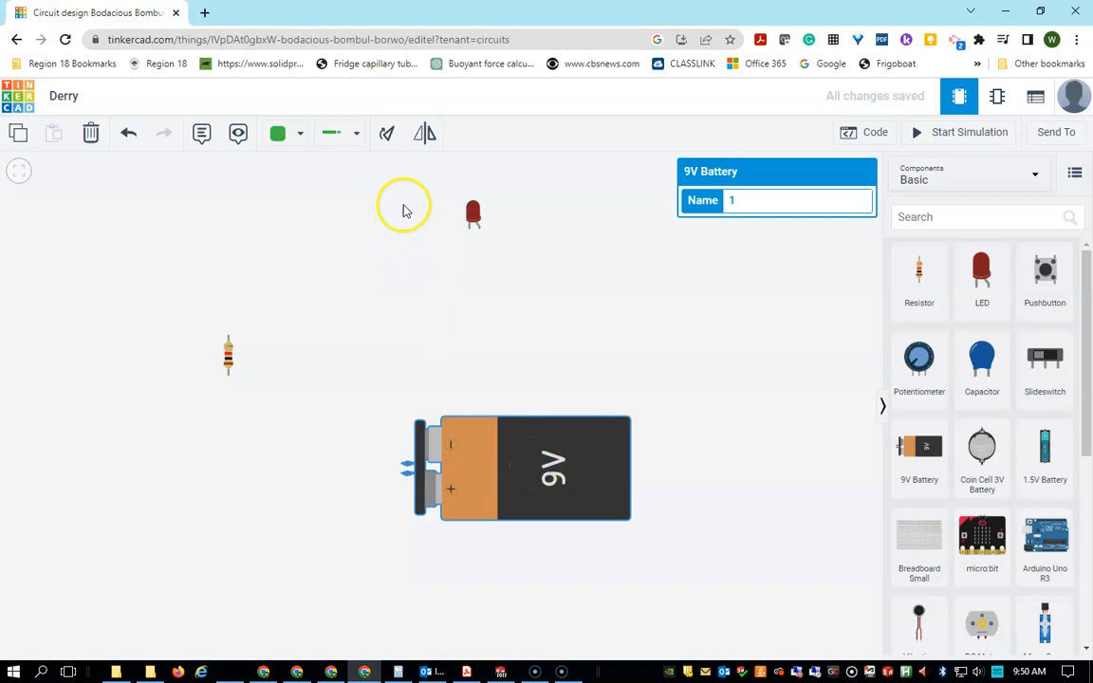
click(388, 137)
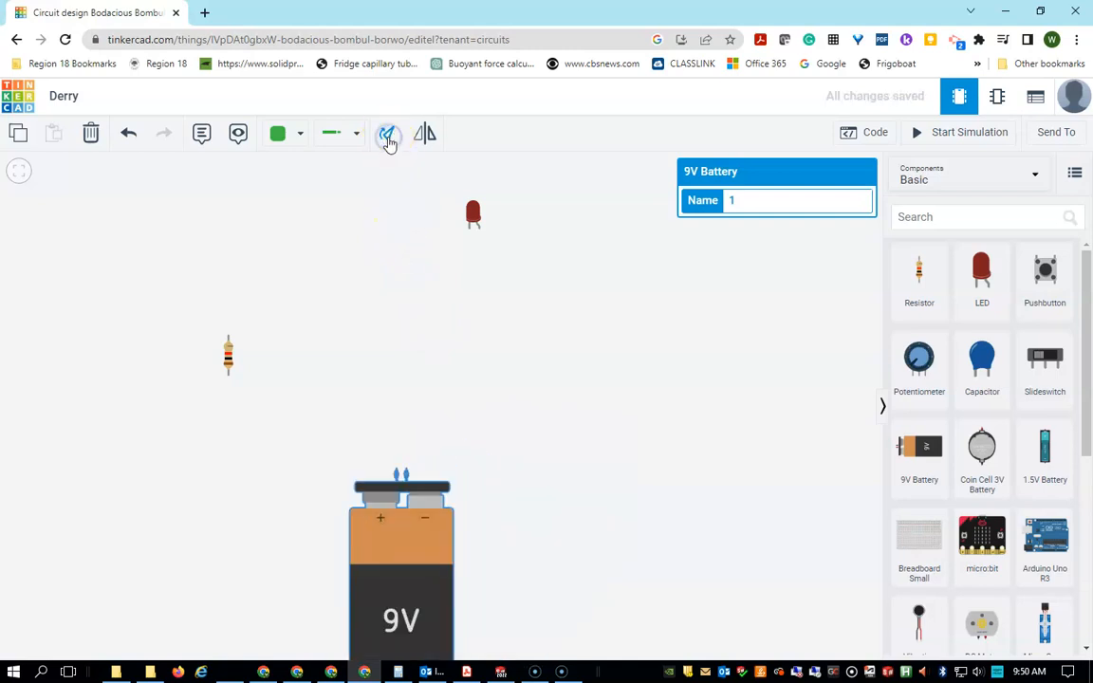
drag(393, 561, 475, 468)
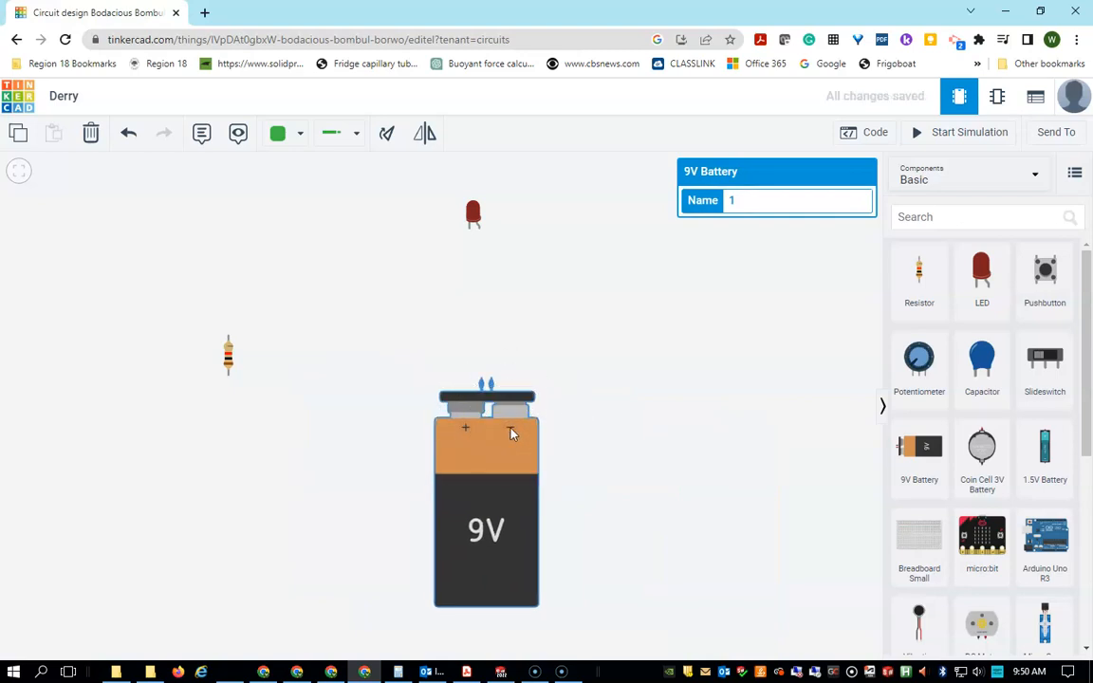
click(481, 234)
click(424, 132)
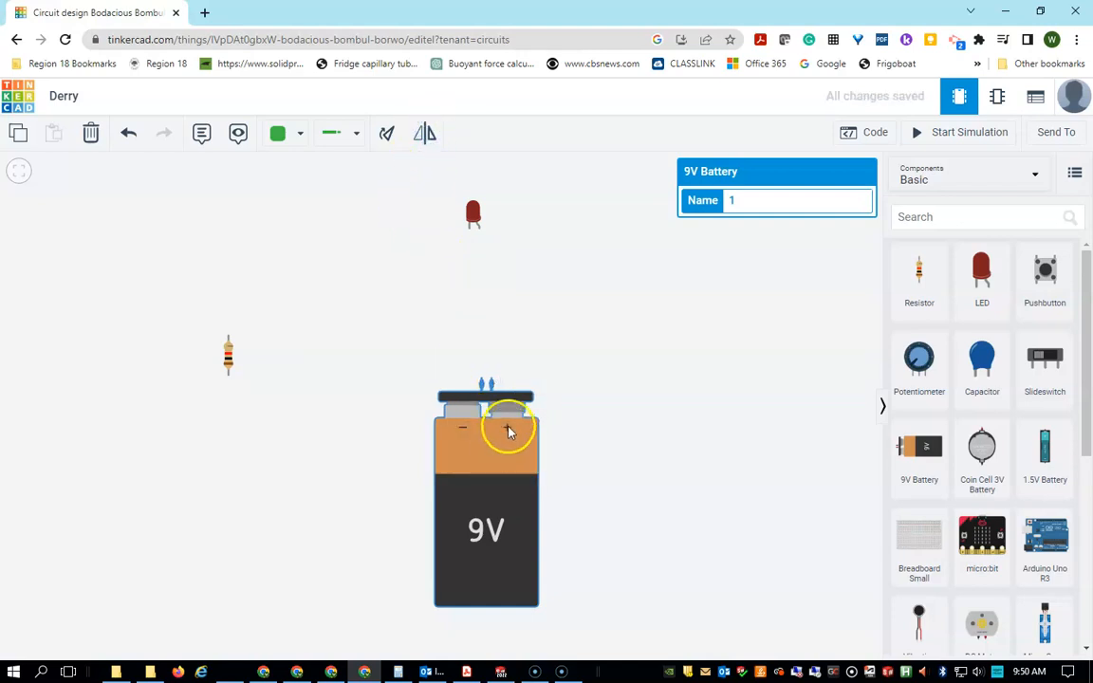
- Wire the battery's positive terminal to the LED's right leg and colour the wire red
click(490, 384)
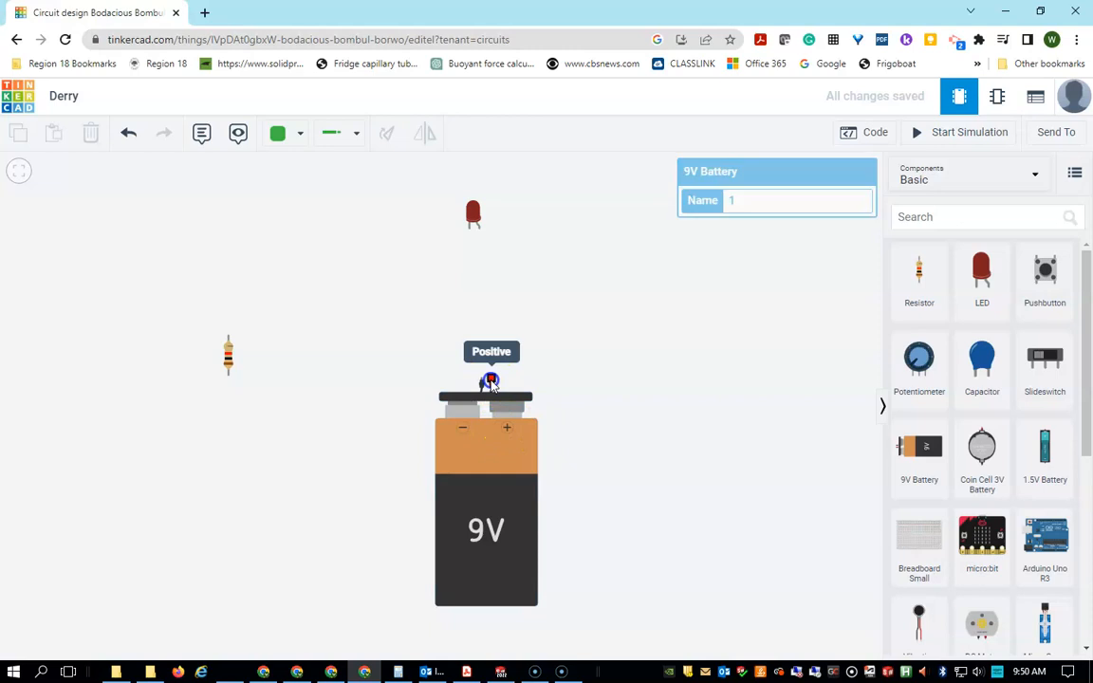
click(479, 229)
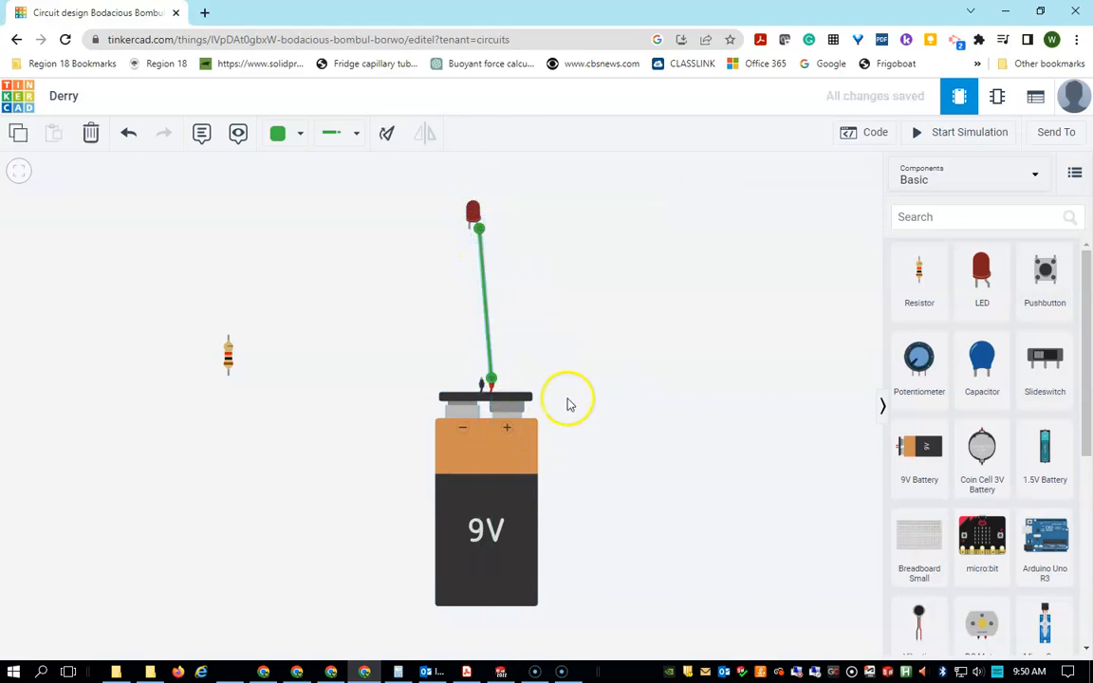
click(278, 141)
click(293, 209)
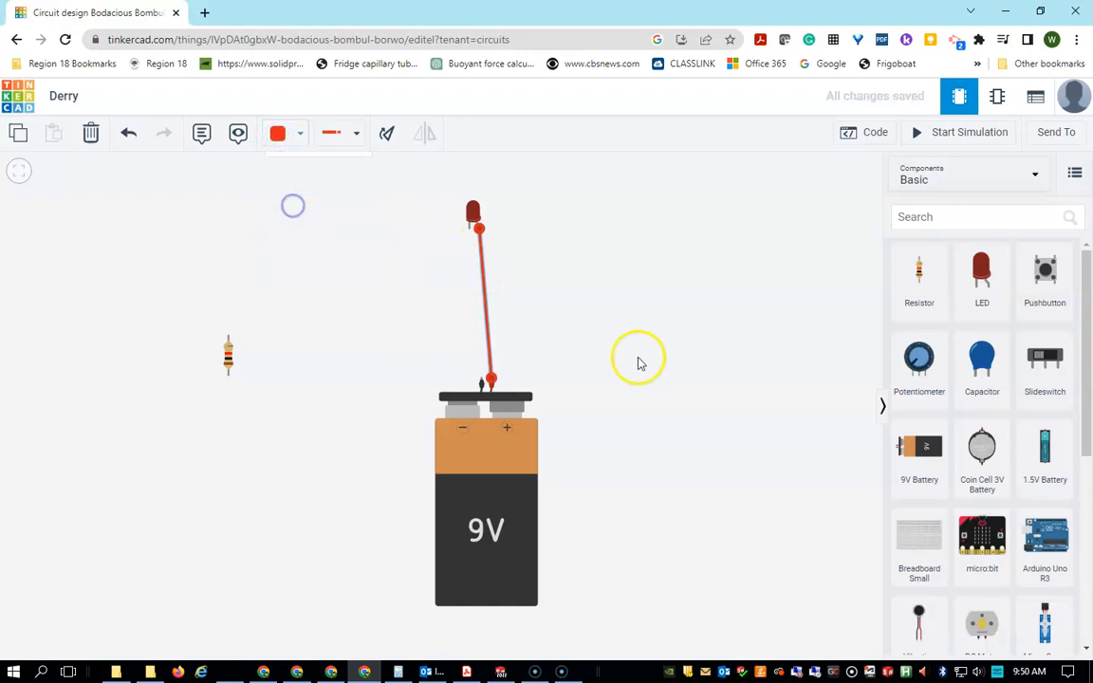
click(622, 313)
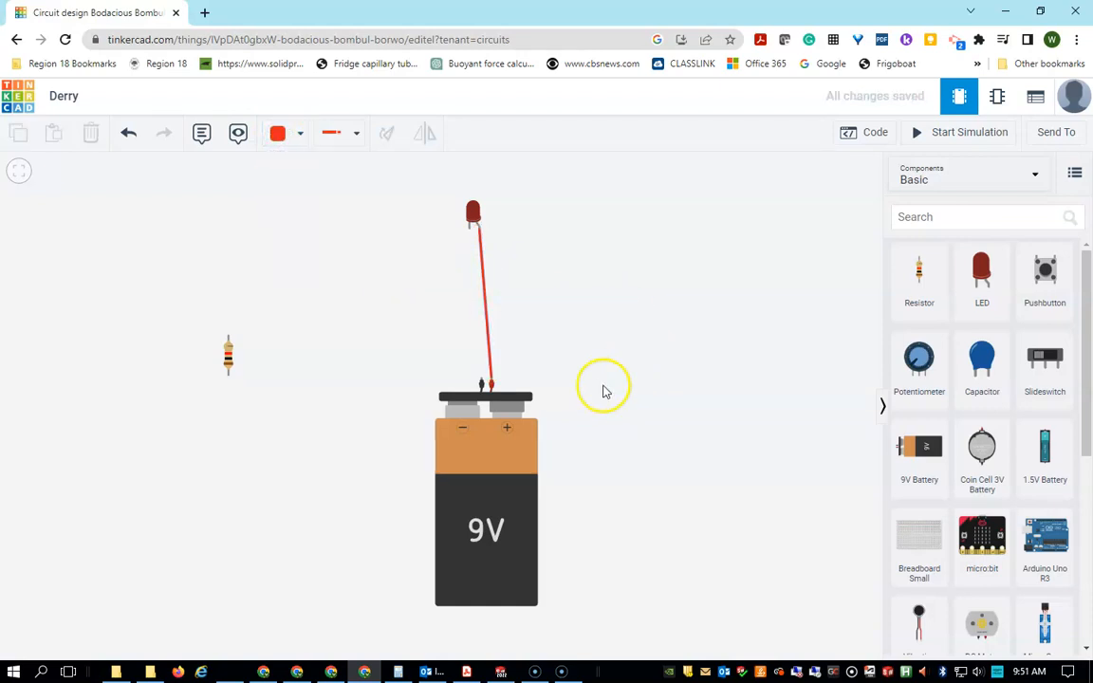
- Move the resistor nearer the LED, and connect the battery's negative terminal to the LED's left leg with a black wire
drag(216, 352, 325, 302)
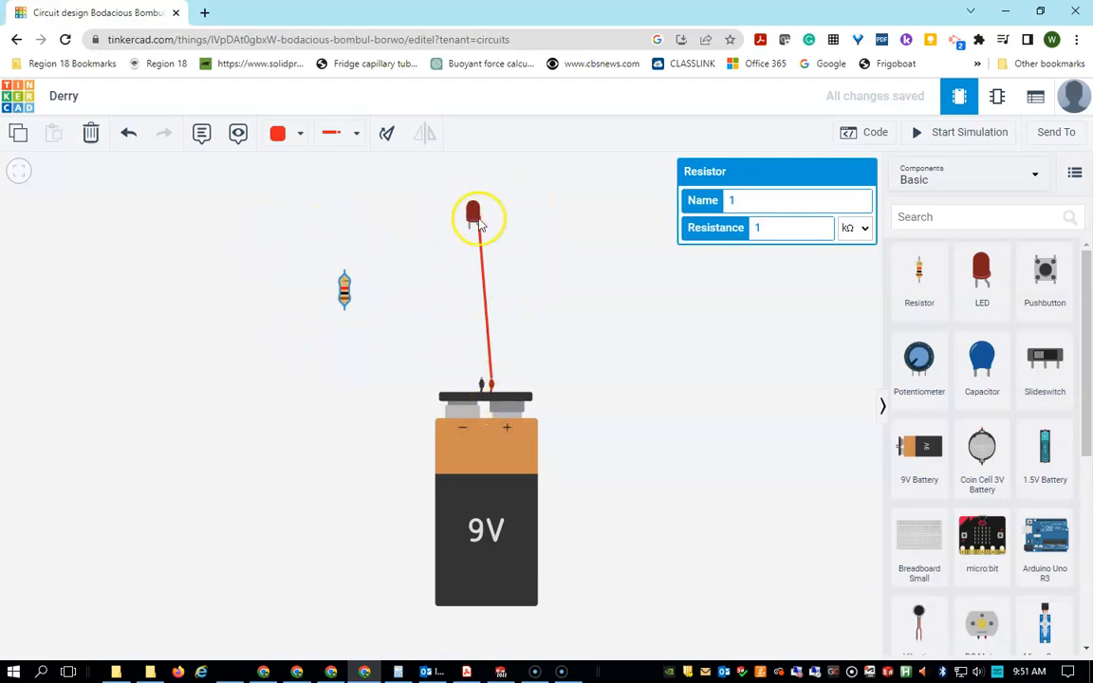
click(480, 382)
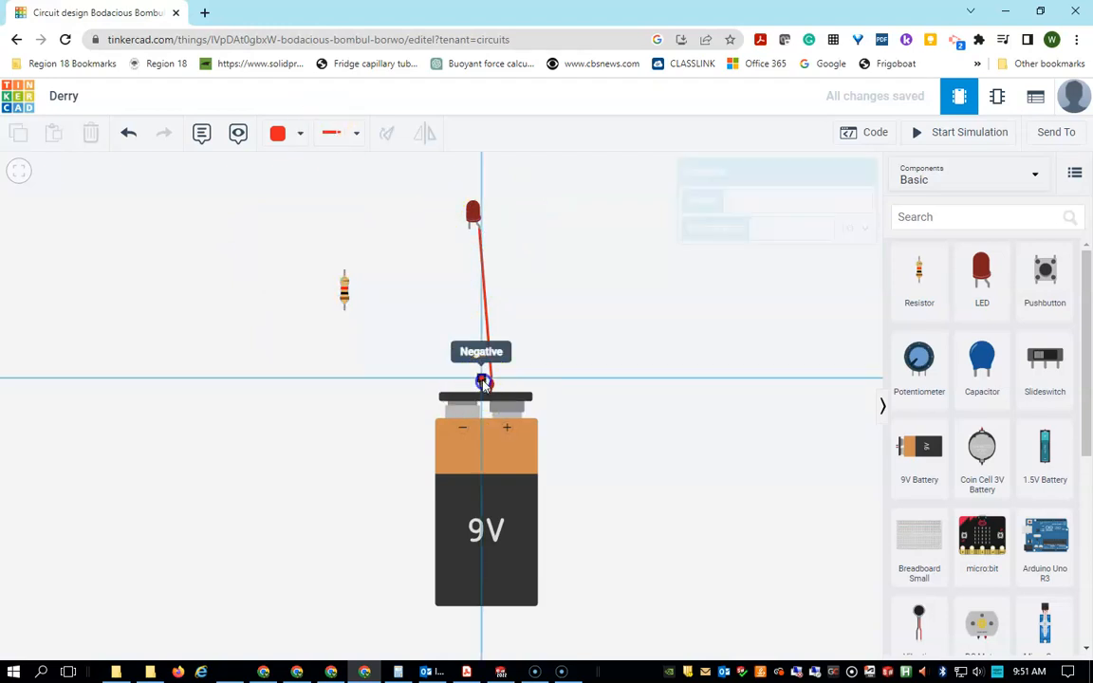
click(468, 228)
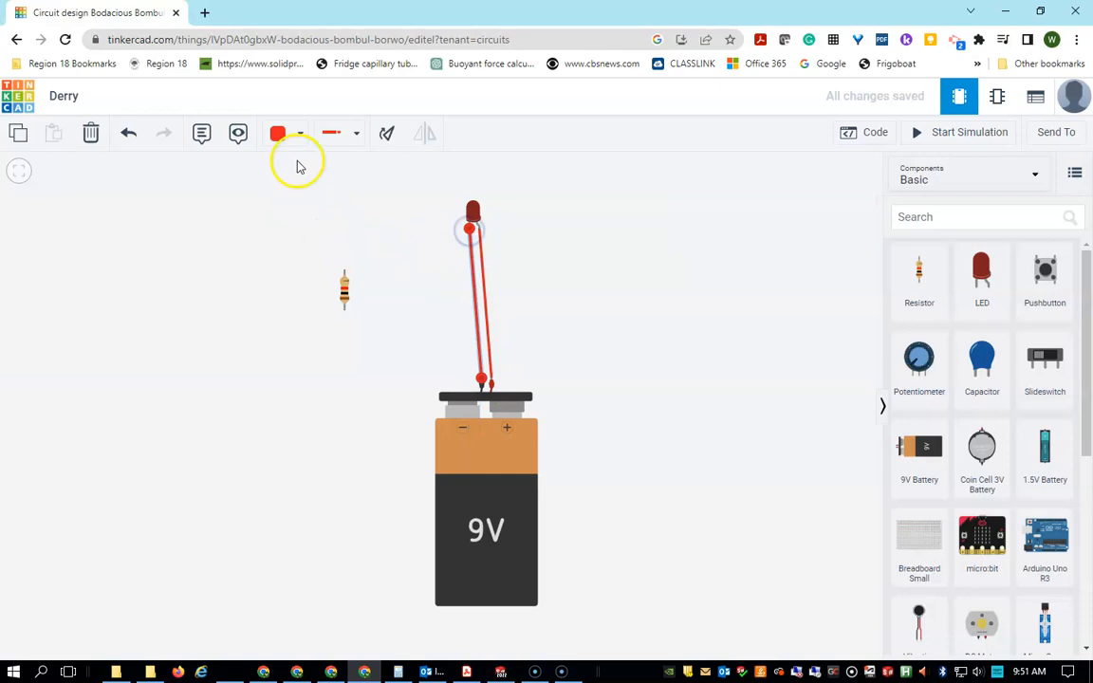
click(279, 137)
click(285, 182)
click(685, 277)
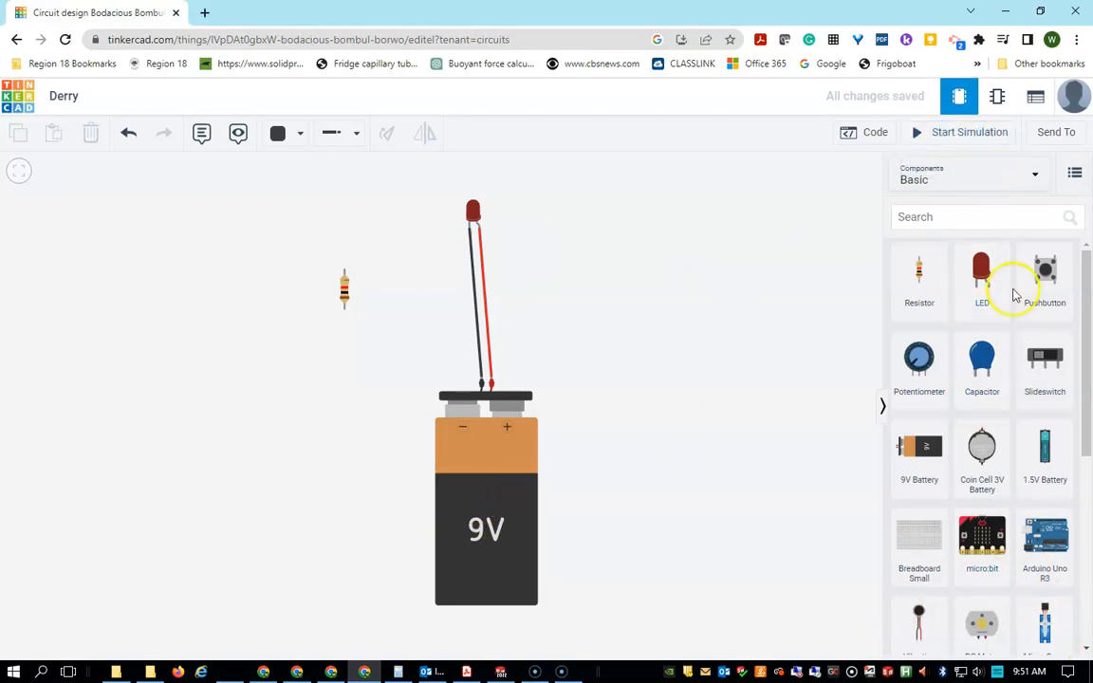
- Simulate the LED wired directly to the battery, inspect the black wire and stop the simulation
click(959, 135)
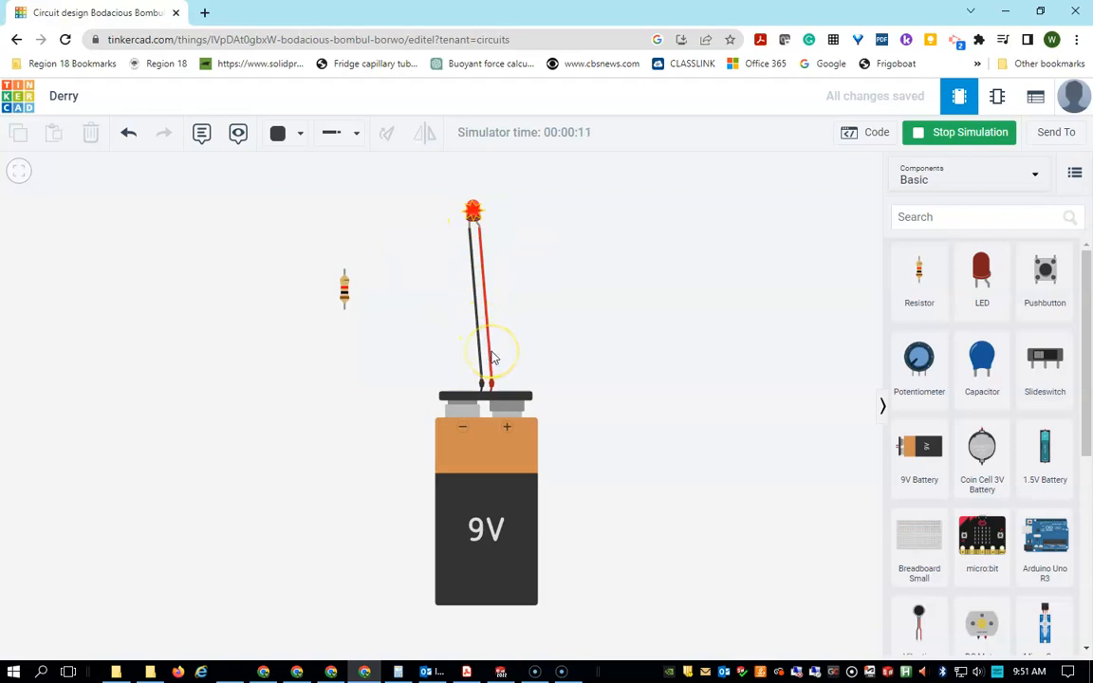
click(470, 224)
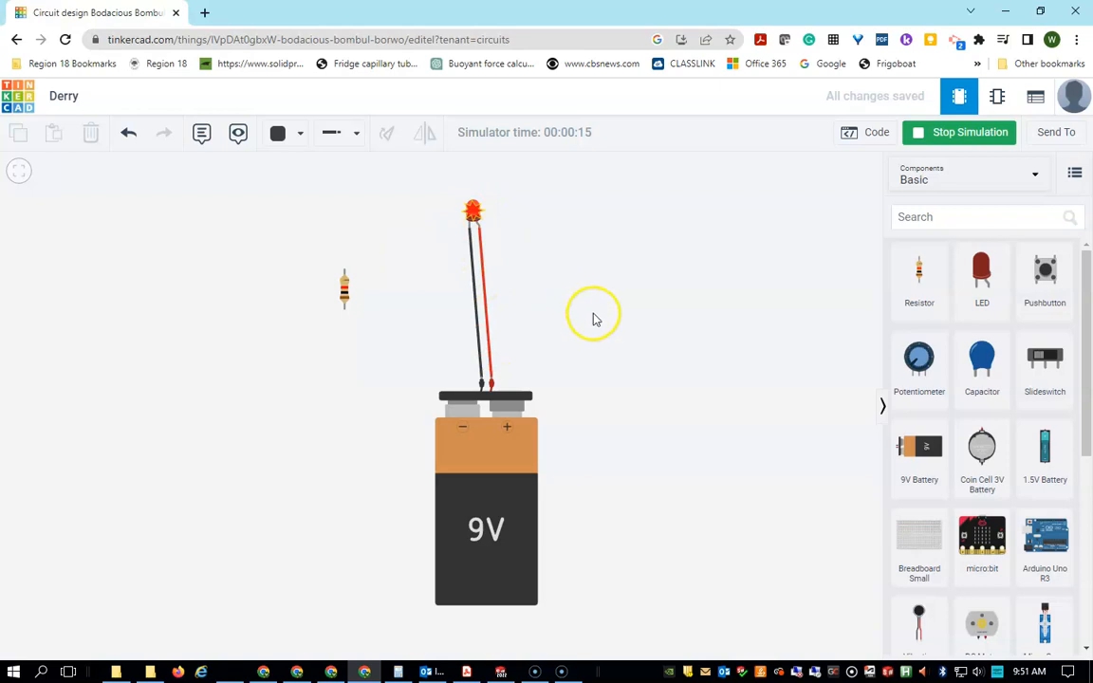
click(469, 245)
click(908, 135)
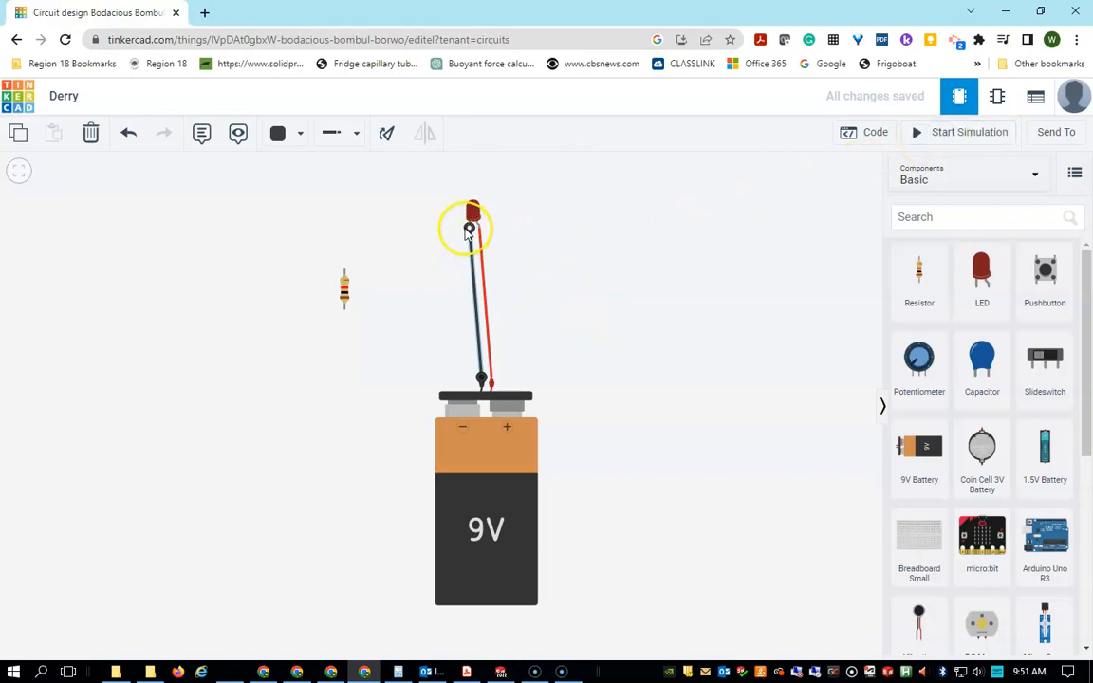
- Reroute the black wiring through the resistor, between the LED's left leg and the battery's negative terminal, and start the simulation
mouse_move(465, 236)
mouse_down()
mouse_move(378, 320)
mouse_move(342, 312)
mouse_move(414, 249)
mouse_move(463, 225)
mouse_move(470, 233)
mouse_up()
click(969, 135)
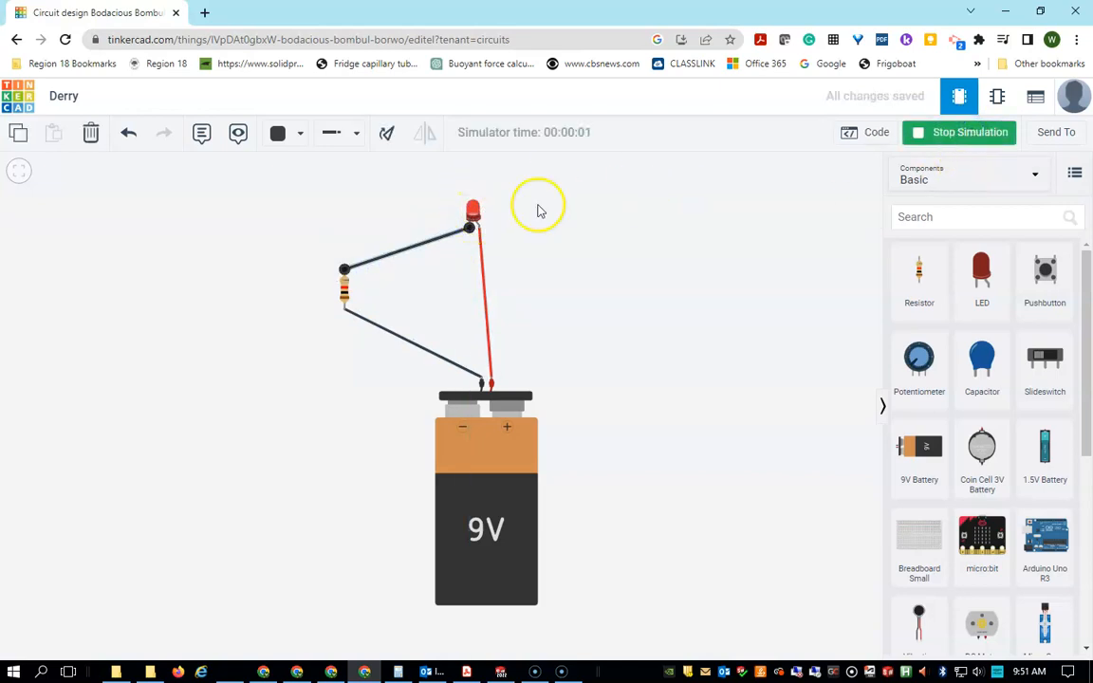
click(706, 262)
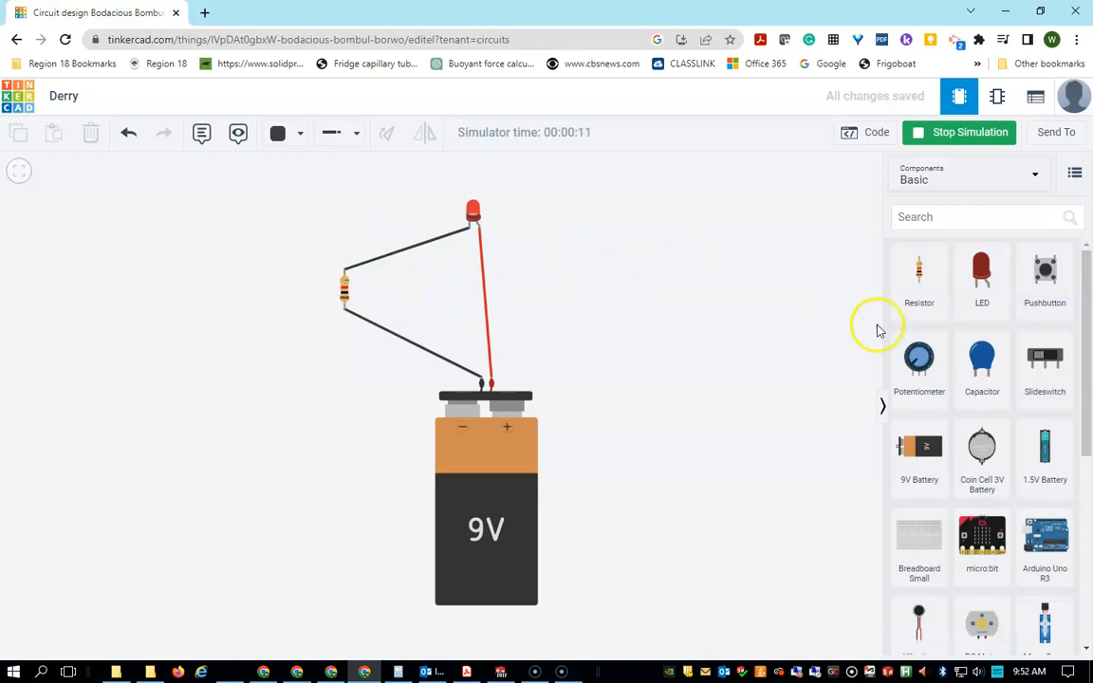
- Delete the two black wires connecting the resistor to the LED and to the battery
scroll(933, 475, down, 3)
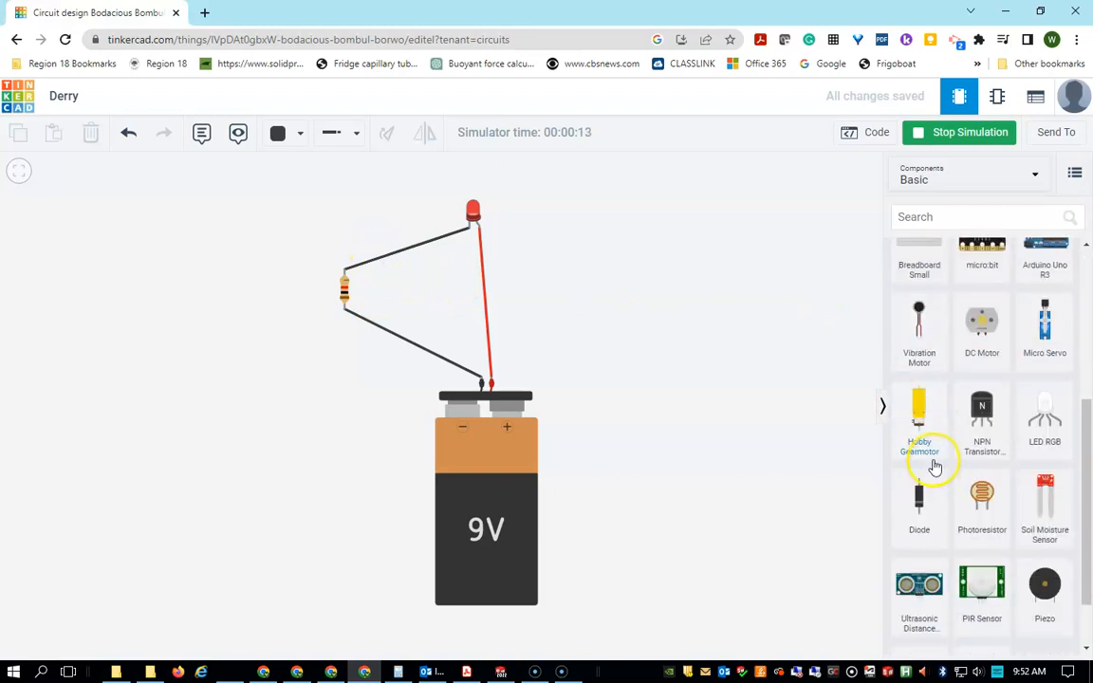
click(435, 244)
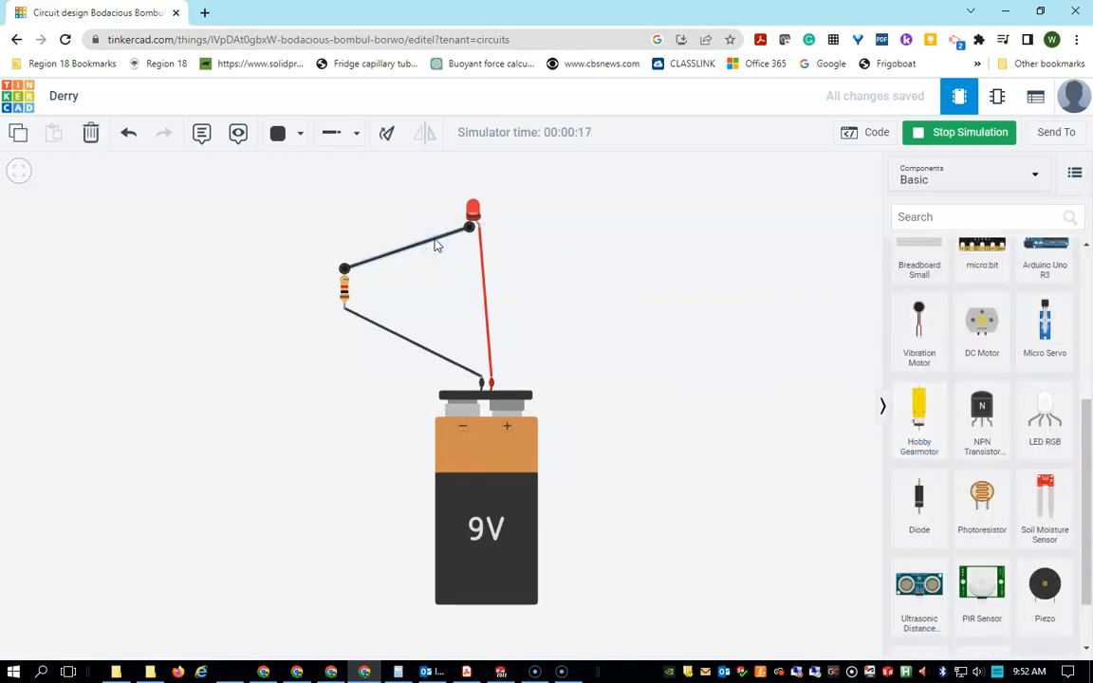
key(Delete)
click(397, 338)
key(Delete)
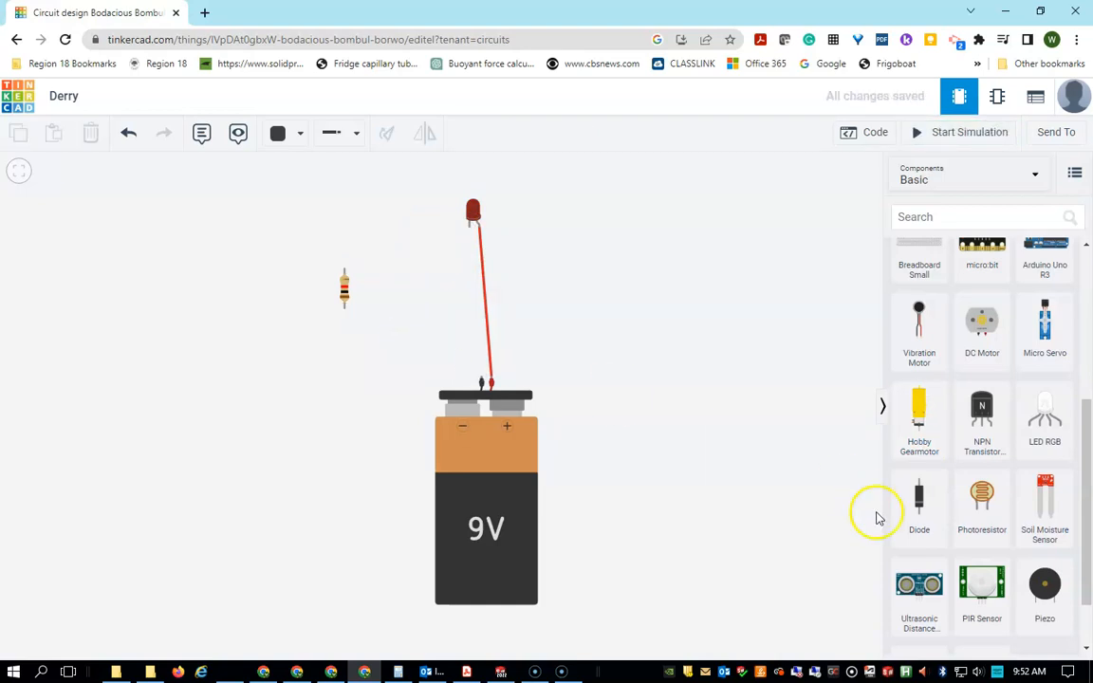
- Place a multimeter beside the resistor and wire its positive terminal to the resistor's upper end and its negative terminal to the lower end
scroll(925, 474, down, 1)
mouse_move(980, 598)
mouse_down()
mouse_move(477, 368)
mouse_move(230, 271)
mouse_move(344, 269)
mouse_up()
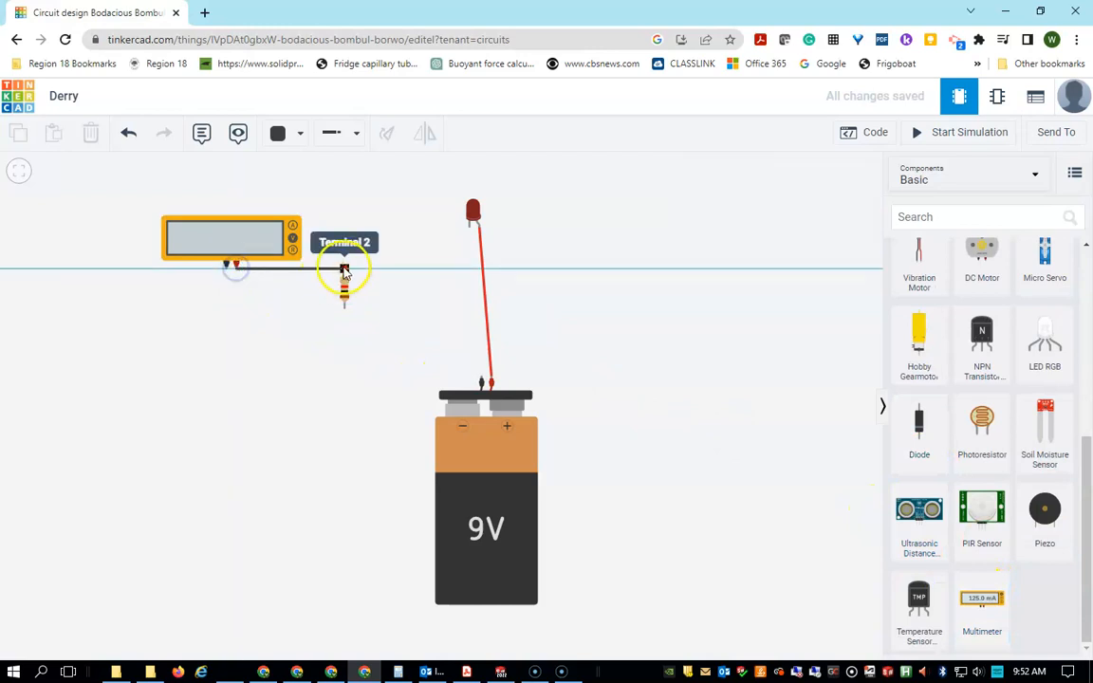
click(344, 269)
click(225, 269)
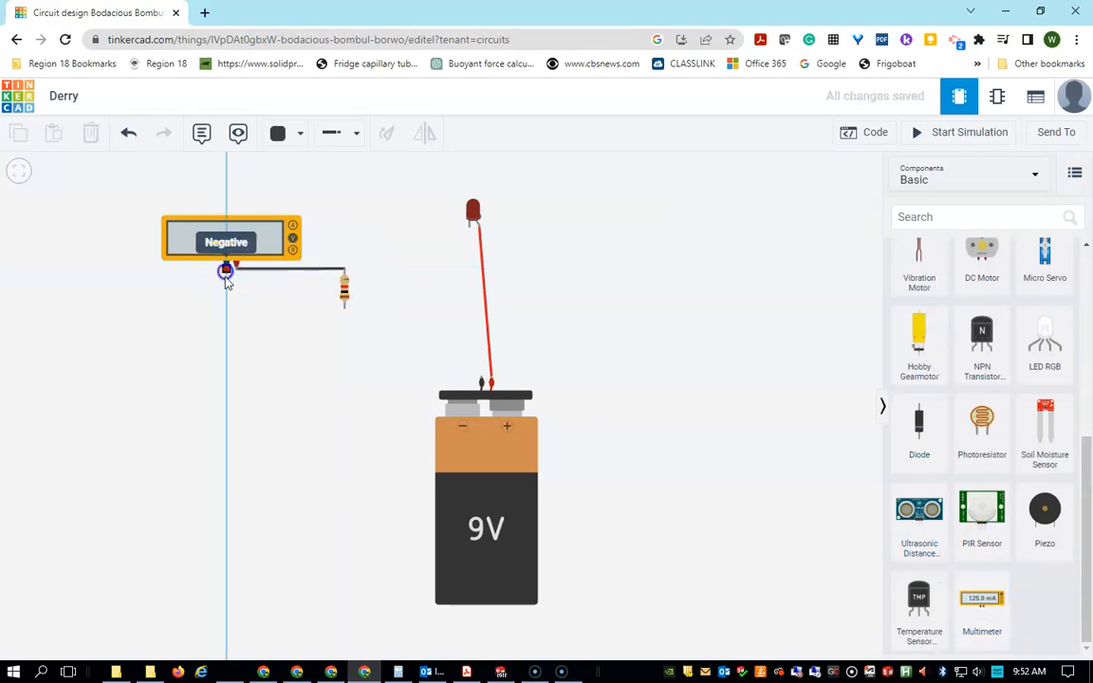
click(344, 305)
click(337, 402)
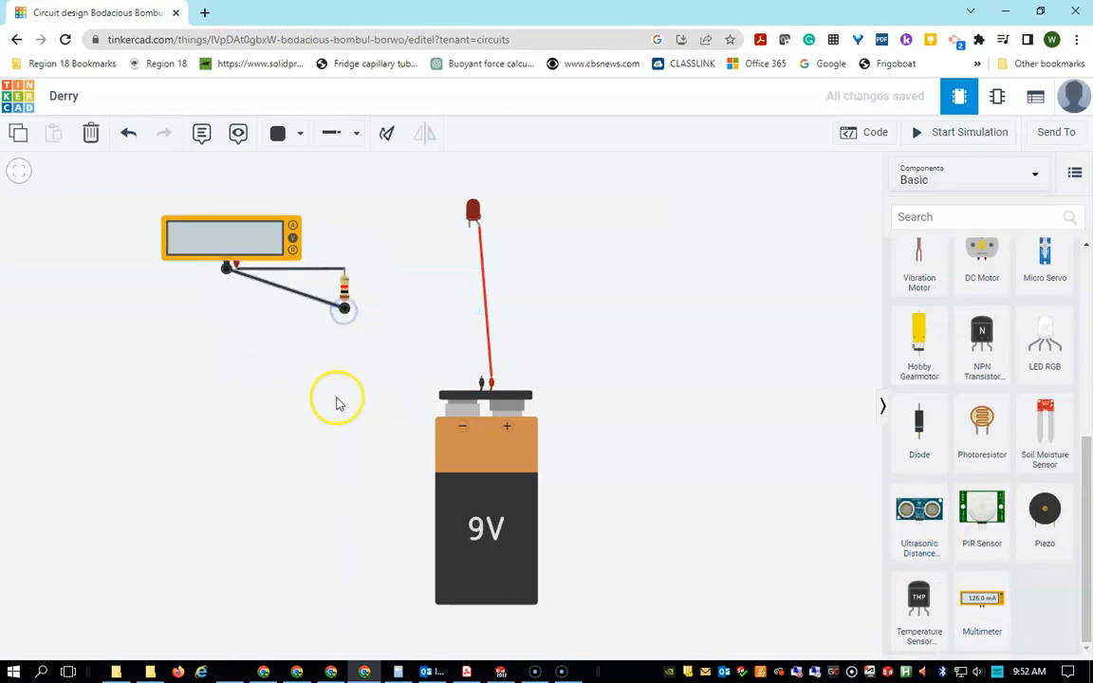
- Set the multimeter mode to Resistance, simulate to measure the resistor, and stop the simulation
click(292, 251)
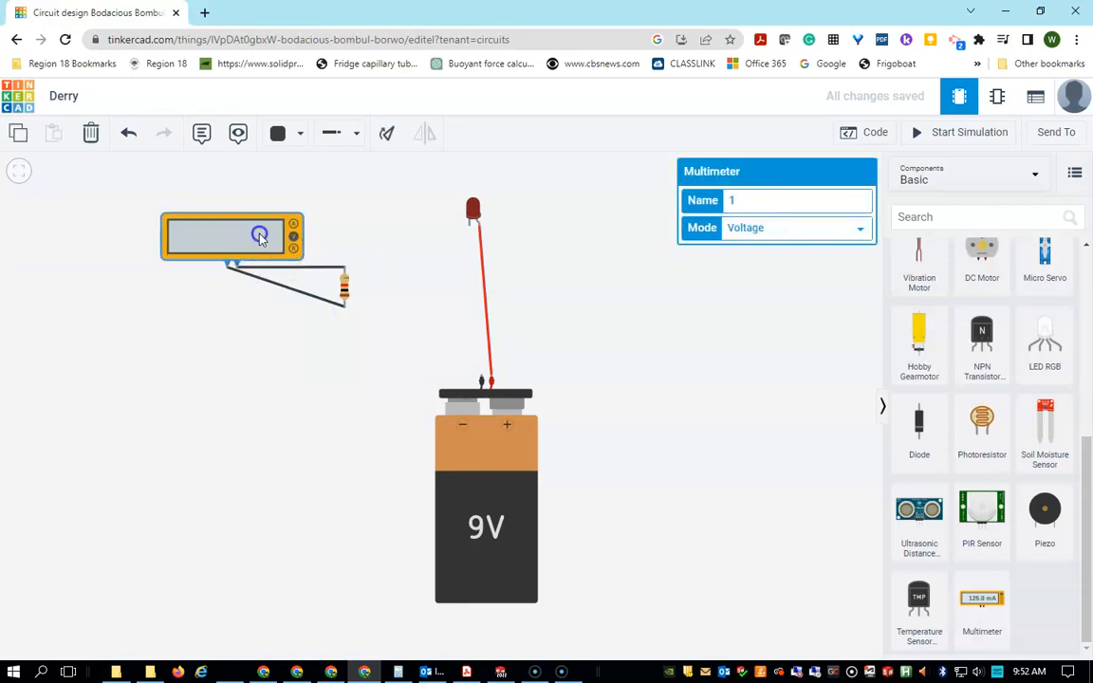
click(732, 227)
click(773, 272)
click(805, 318)
click(939, 135)
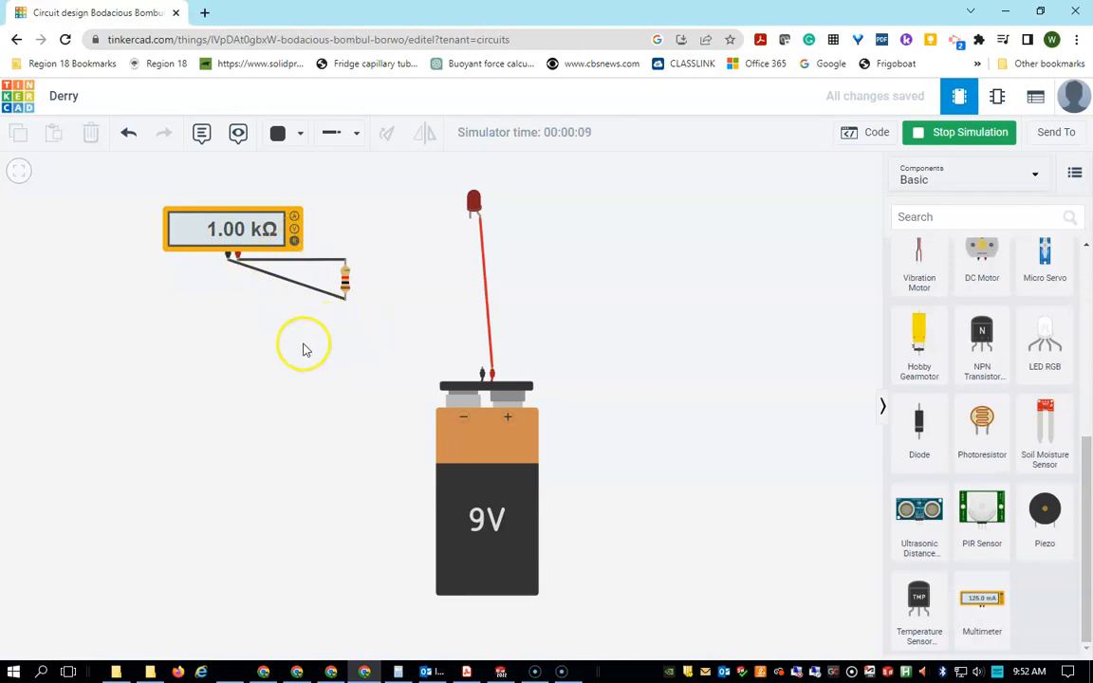
click(944, 132)
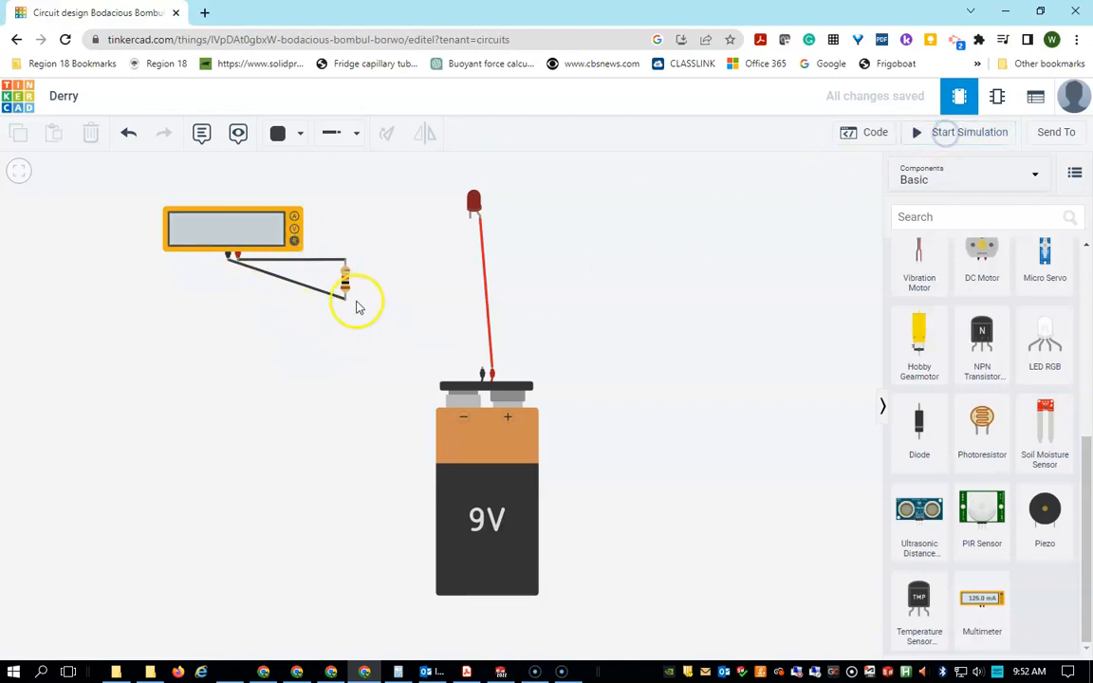
- Set the resistor's resistance to 500 Ω and start the simulation to measure it with the multimeter
click(345, 281)
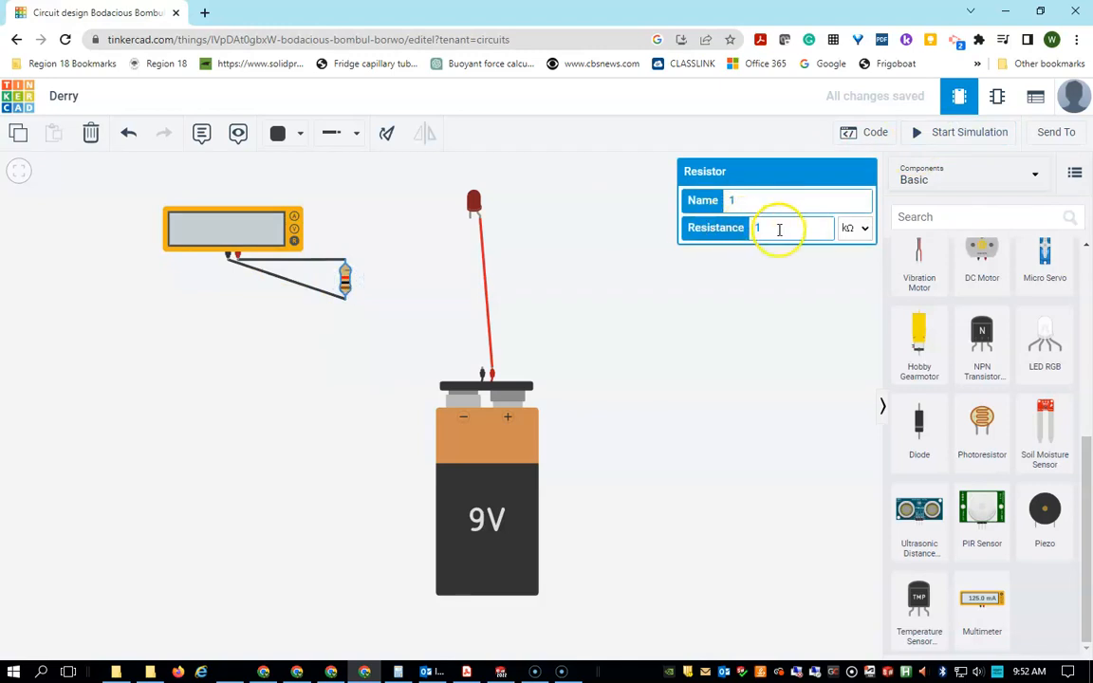
click(863, 232)
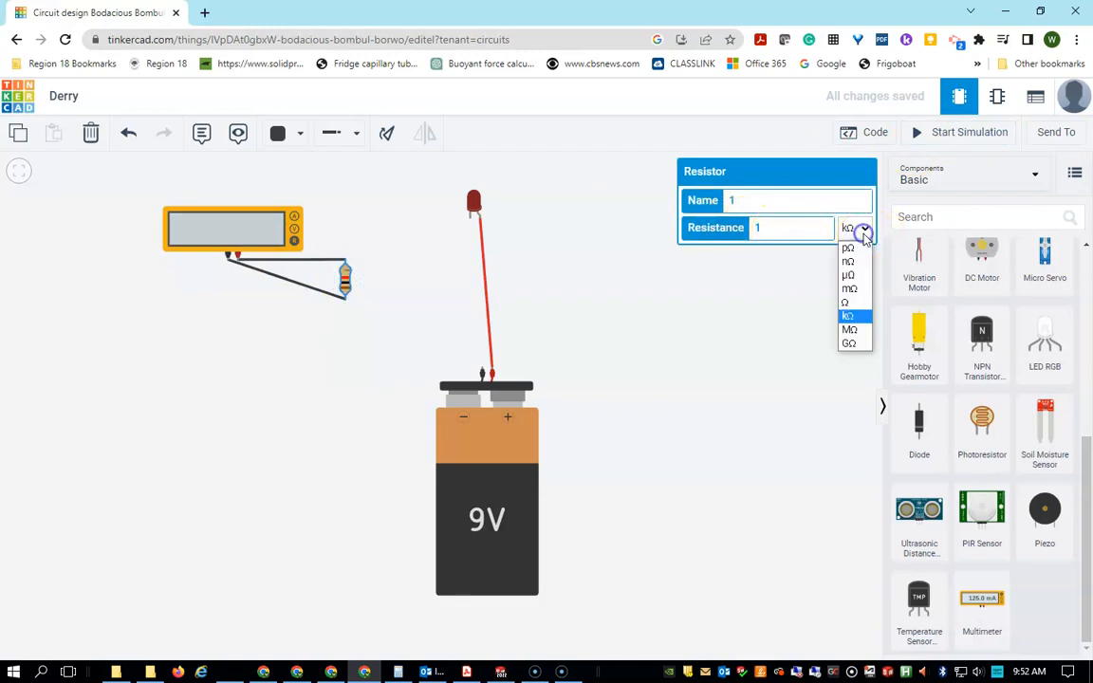
click(851, 305)
click(793, 236)
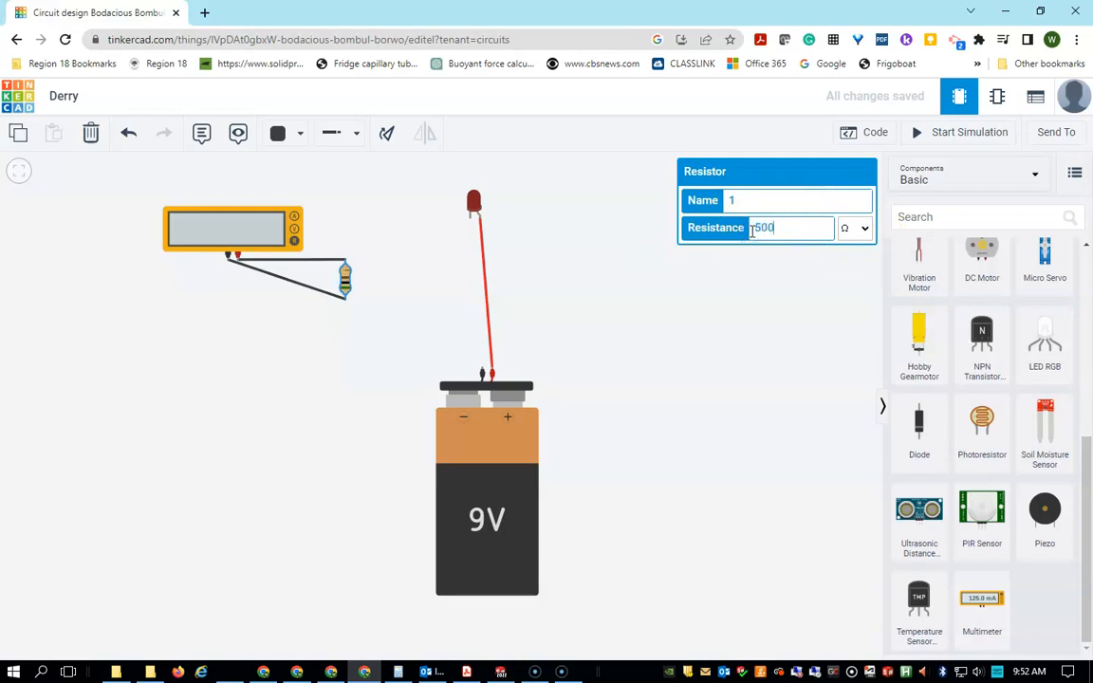
click(744, 370)
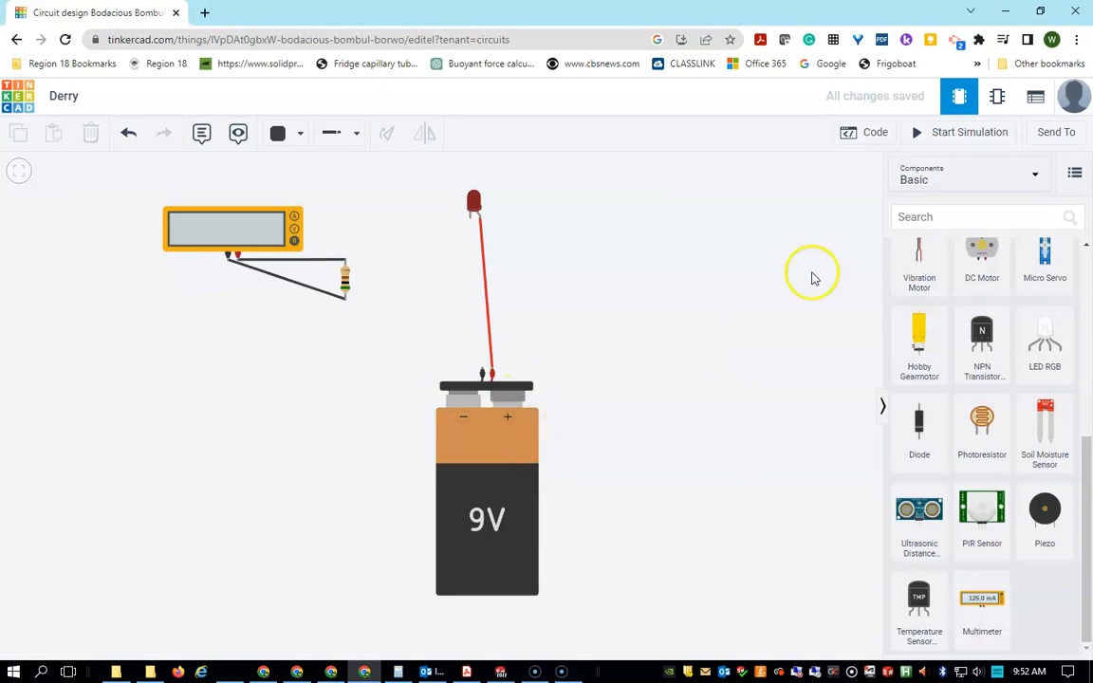
click(928, 132)
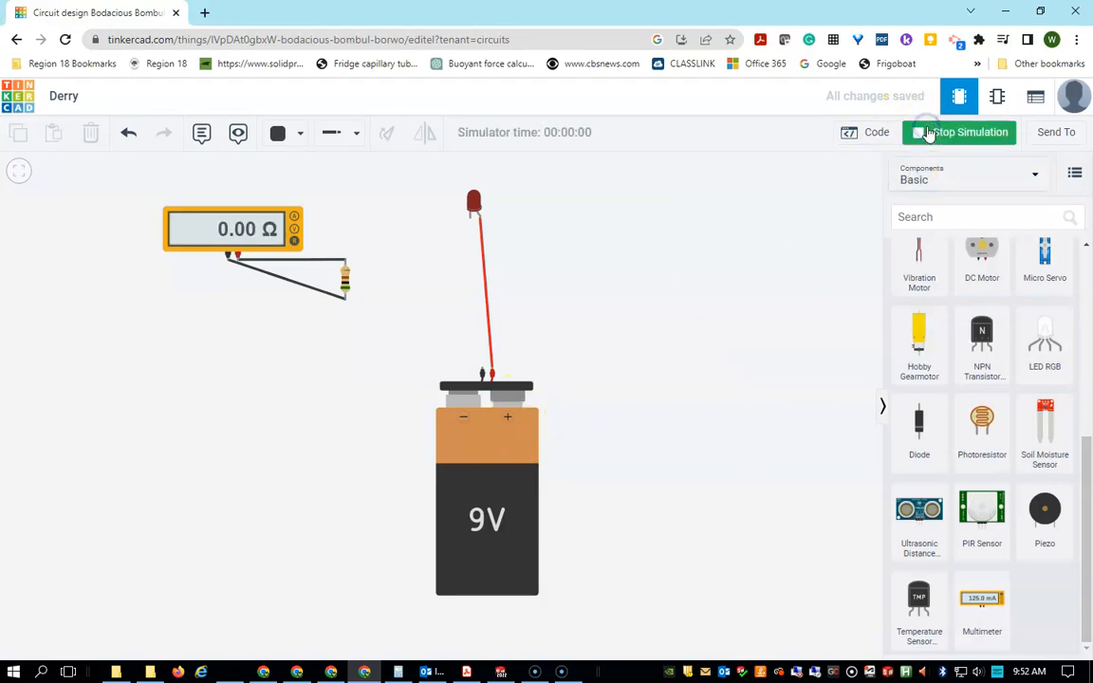
- Delete the two black wires between the multimeter and the resistor
click(292, 287)
key(Delete)
click(301, 259)
key(Delete)
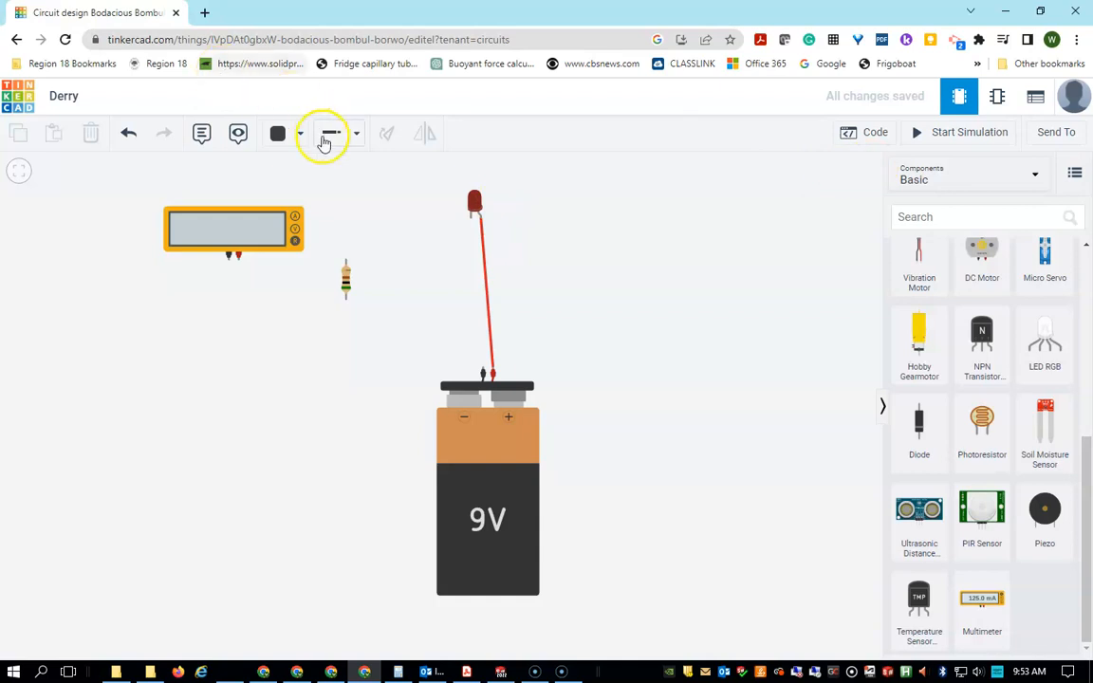
- Wire the resistor in black between the LED's left leg and the battery's negative terminal, and start the simulation
click(346, 259)
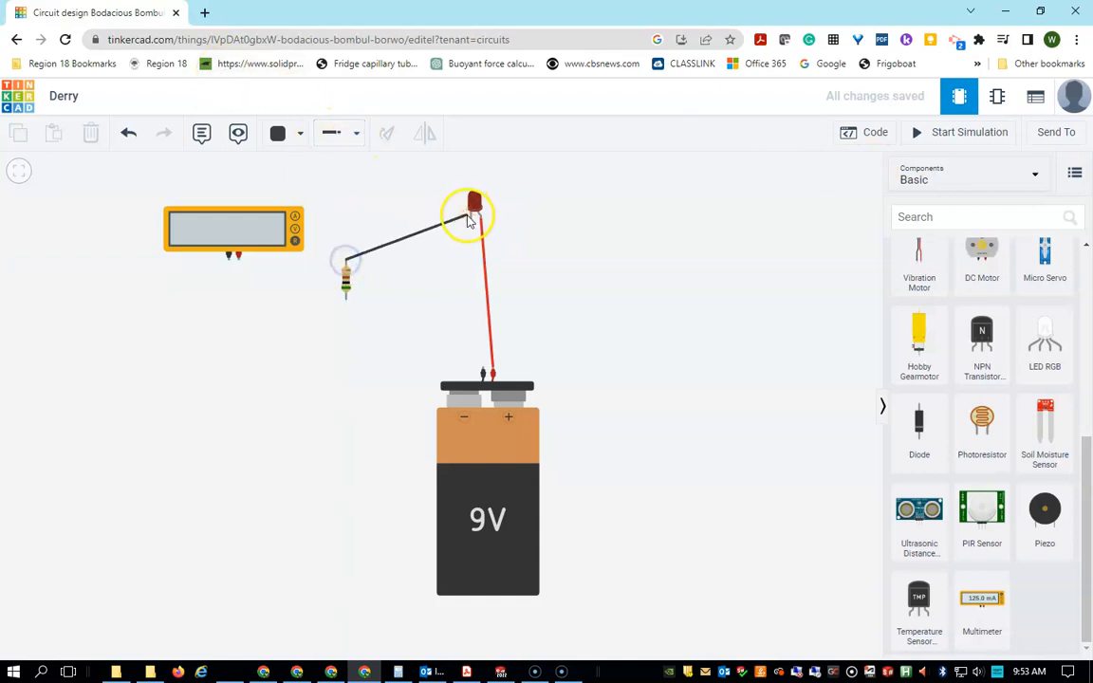
click(473, 218)
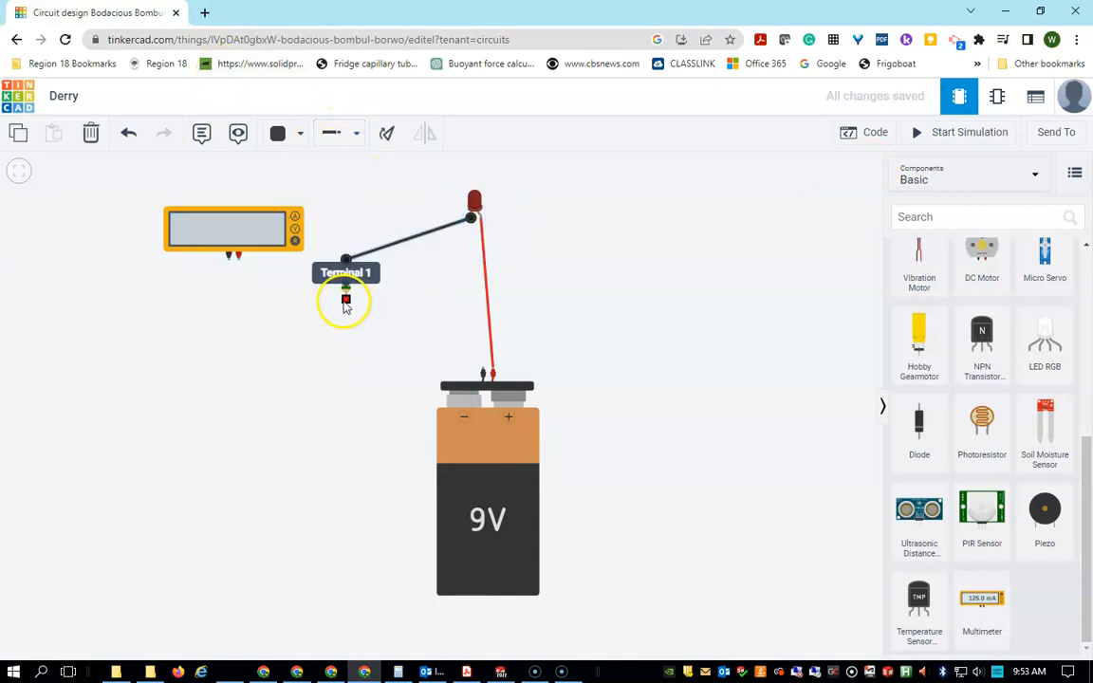
click(345, 302)
click(482, 373)
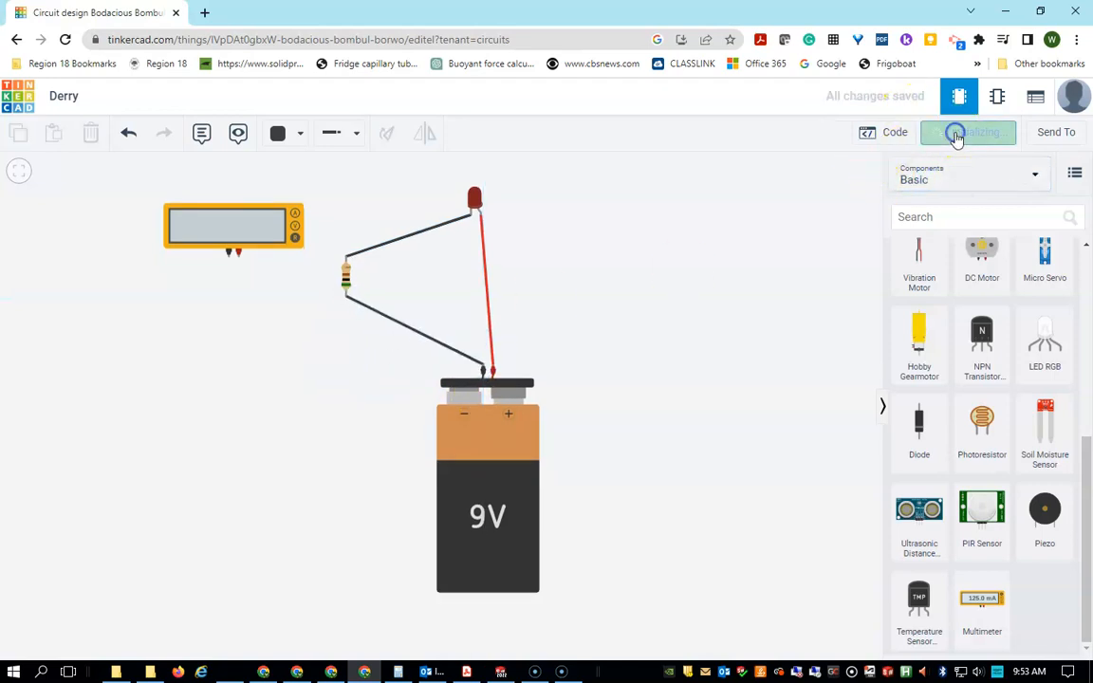
click(954, 133)
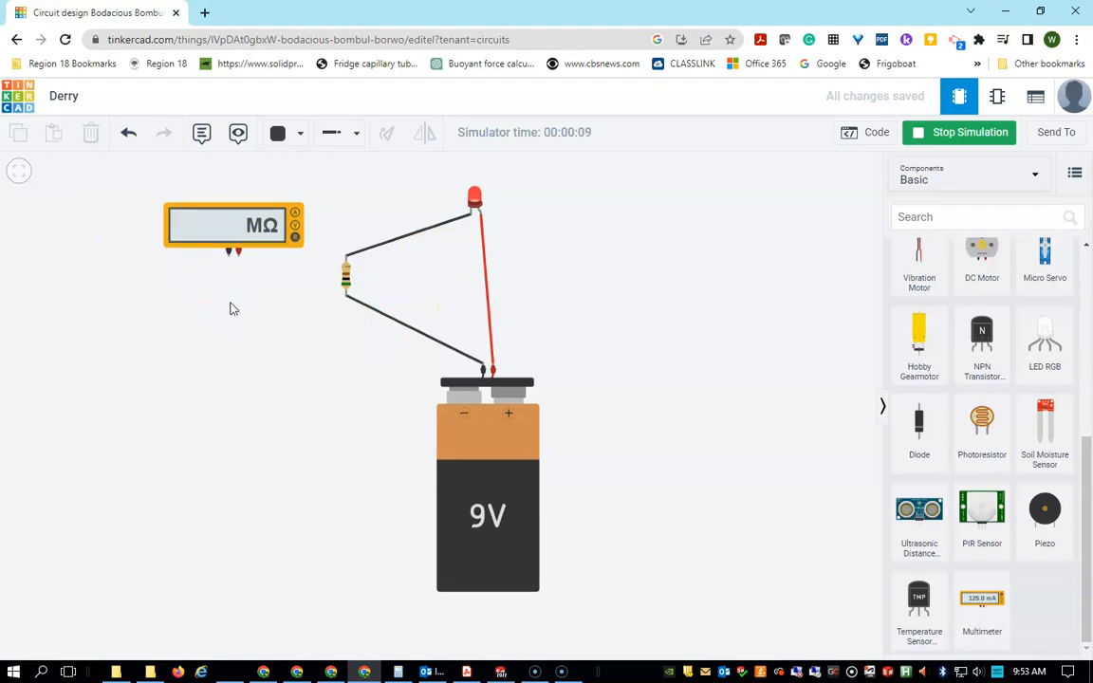
- Place a potentiometer in the empty area to the right of the LED
scroll(882, 316, down, 1)
scroll(882, 316, up, 1)
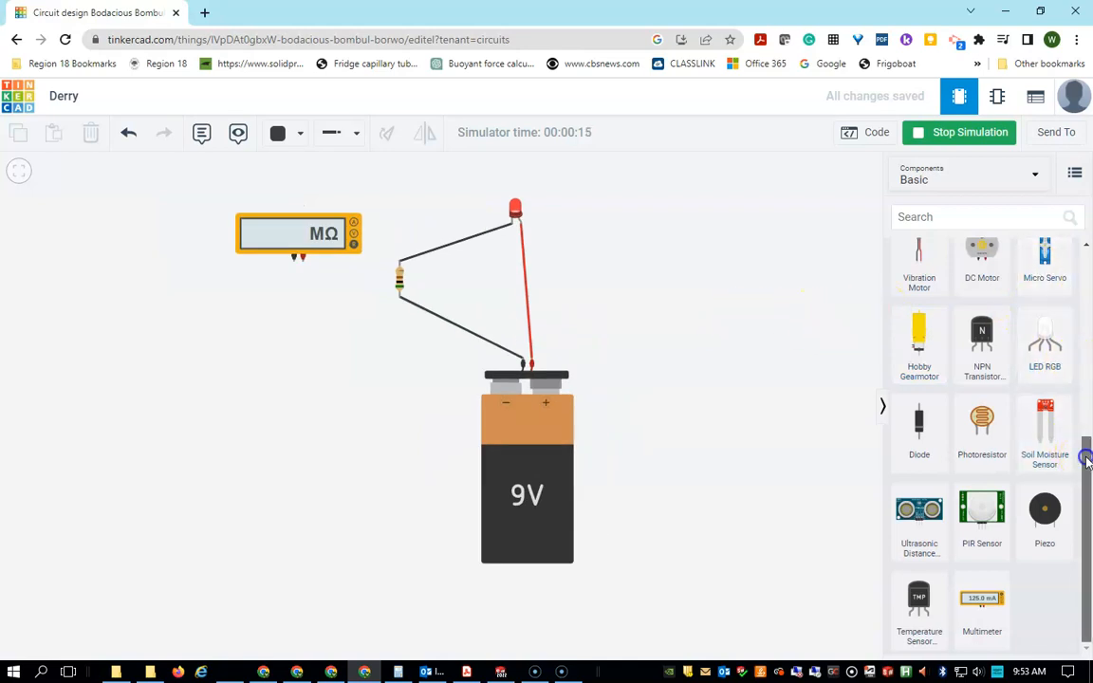
scroll(1087, 459, up, 3)
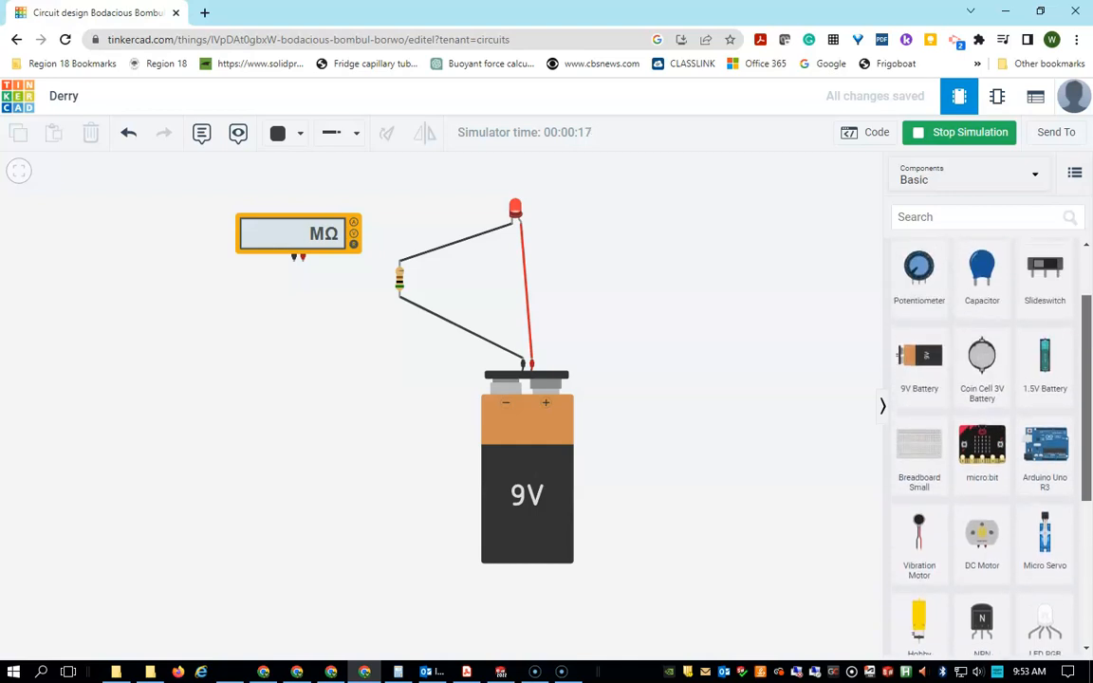
scroll(987, 445, up, 2)
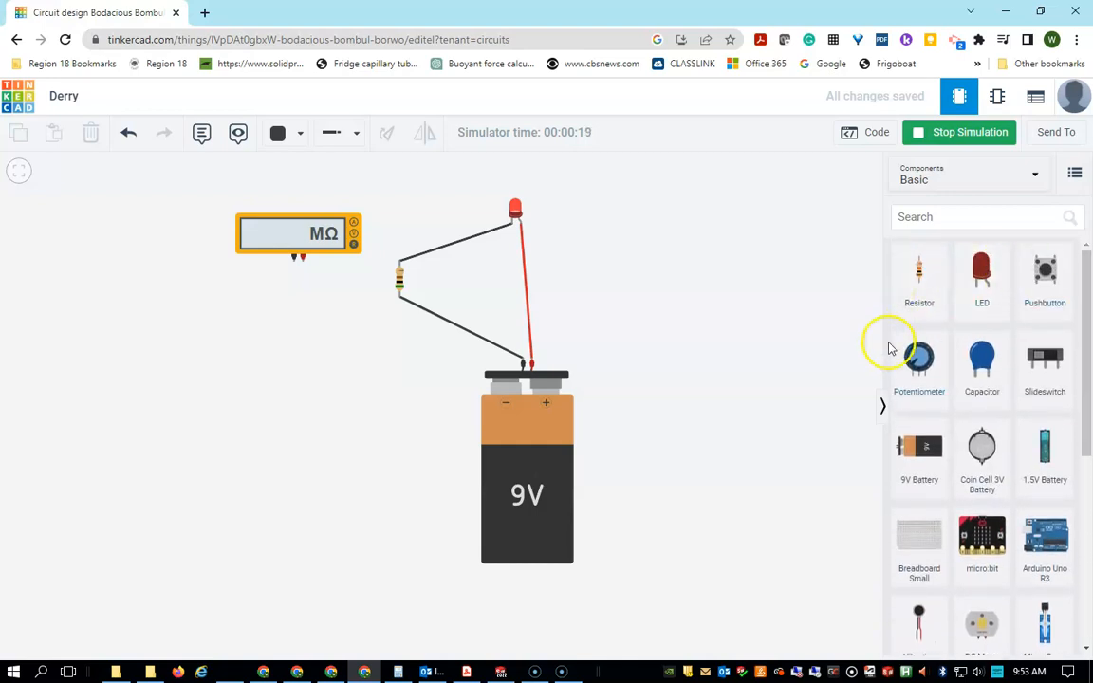
drag(906, 357, 665, 271)
click(770, 379)
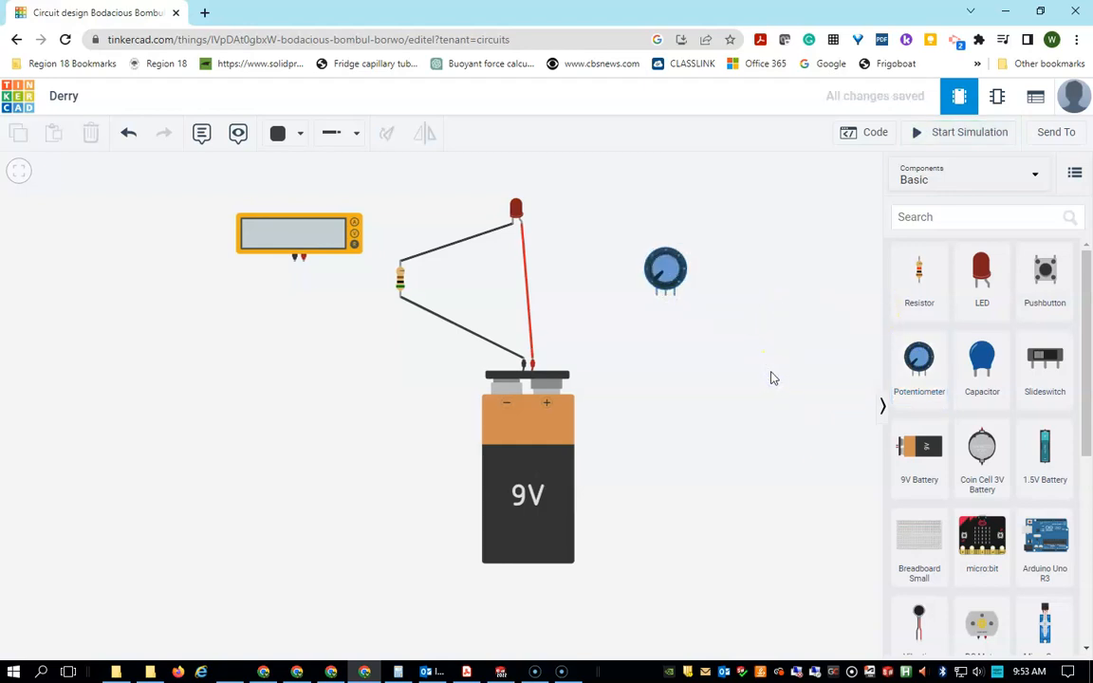
click(759, 363)
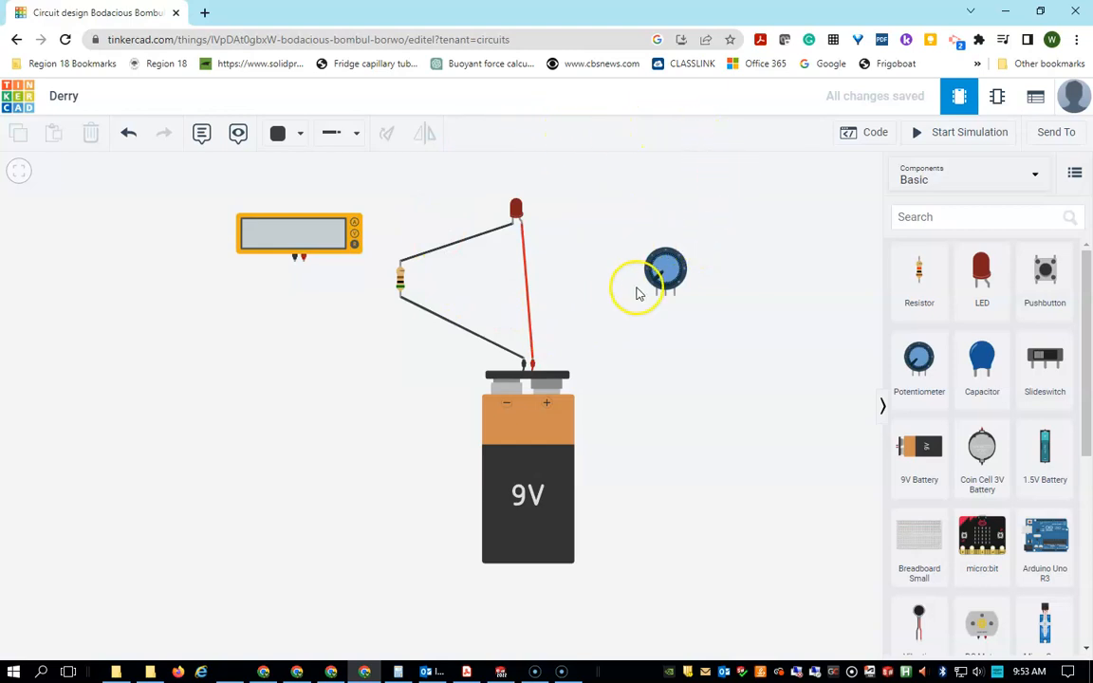
- Move the multimeter and the resistor farther left, away from the LED
drag(311, 235, 188, 226)
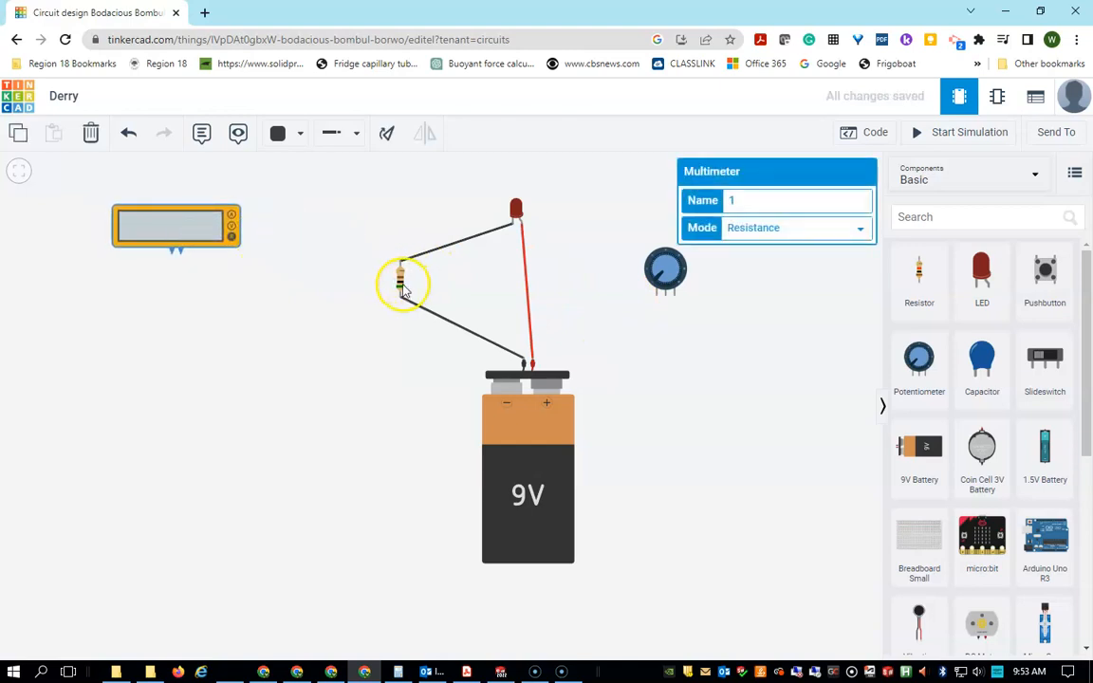
click(402, 285)
drag(401, 284, 367, 298)
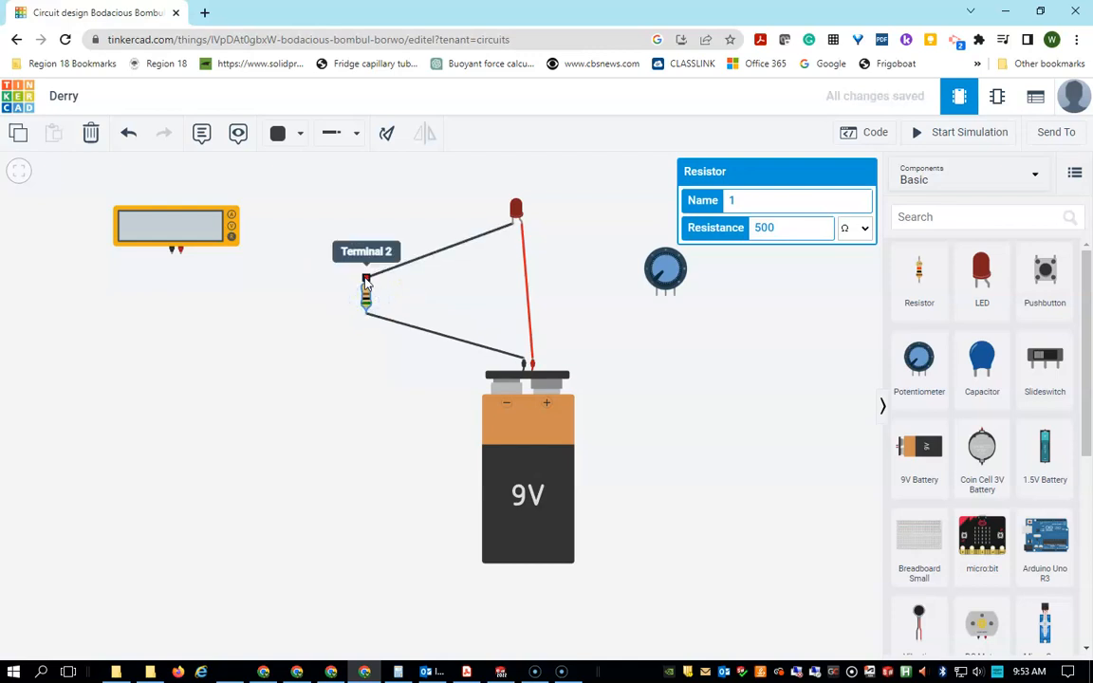
click(366, 280)
click(458, 309)
key(Escape)
- Delete the resistor and move the potentiometer into its place to the left of the LED's red wire
click(370, 301)
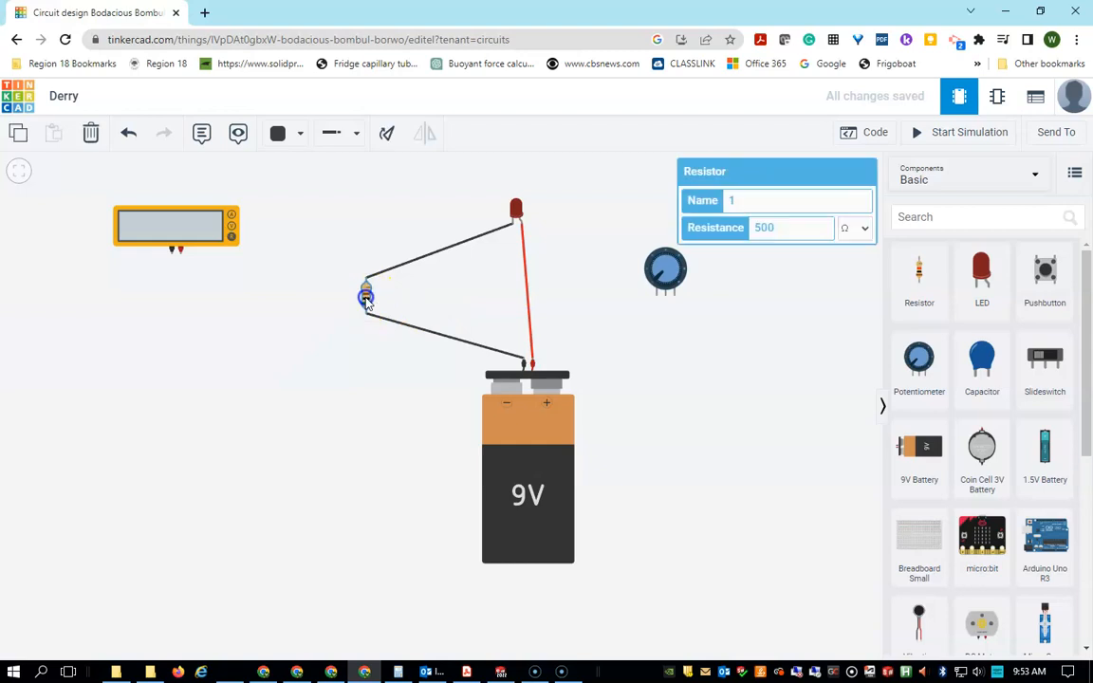
key(Delete)
drag(663, 268, 420, 269)
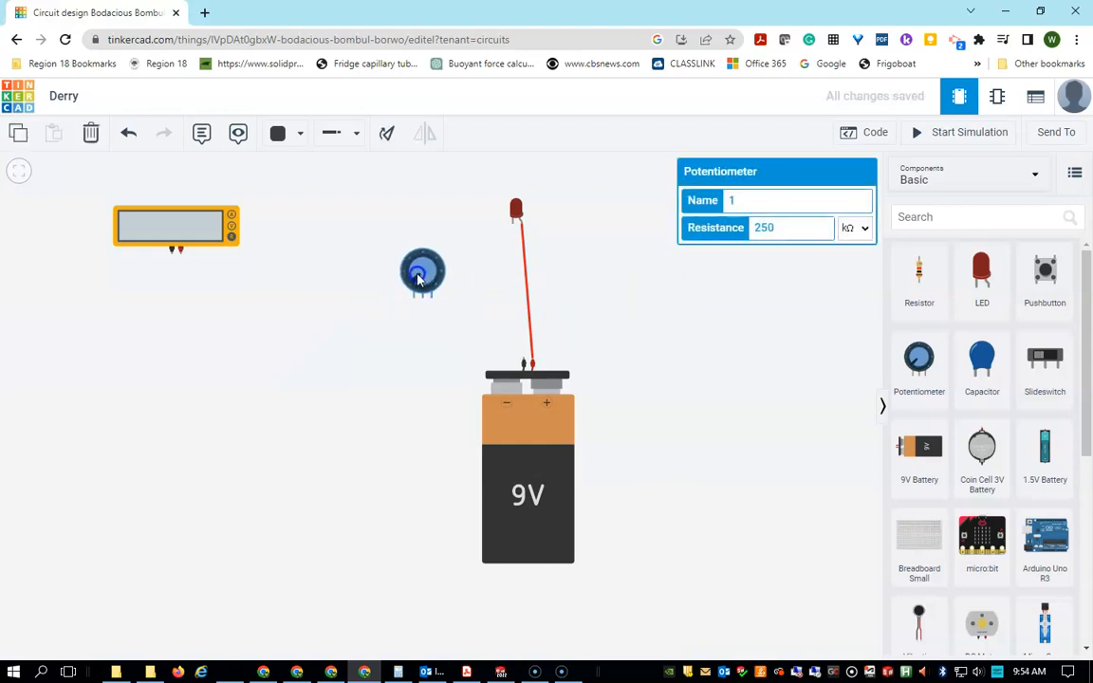
- Connect the battery's negative terminal to the potentiometer's wiper and its right terminal to the LED's left leg with black wires
click(522, 362)
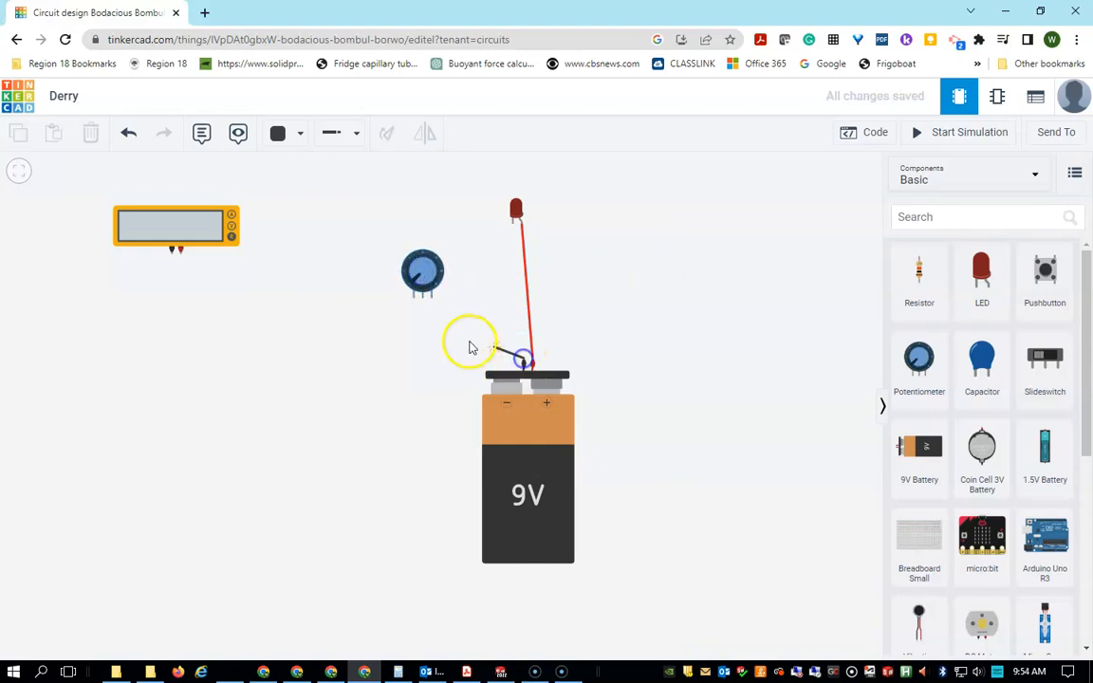
click(432, 300)
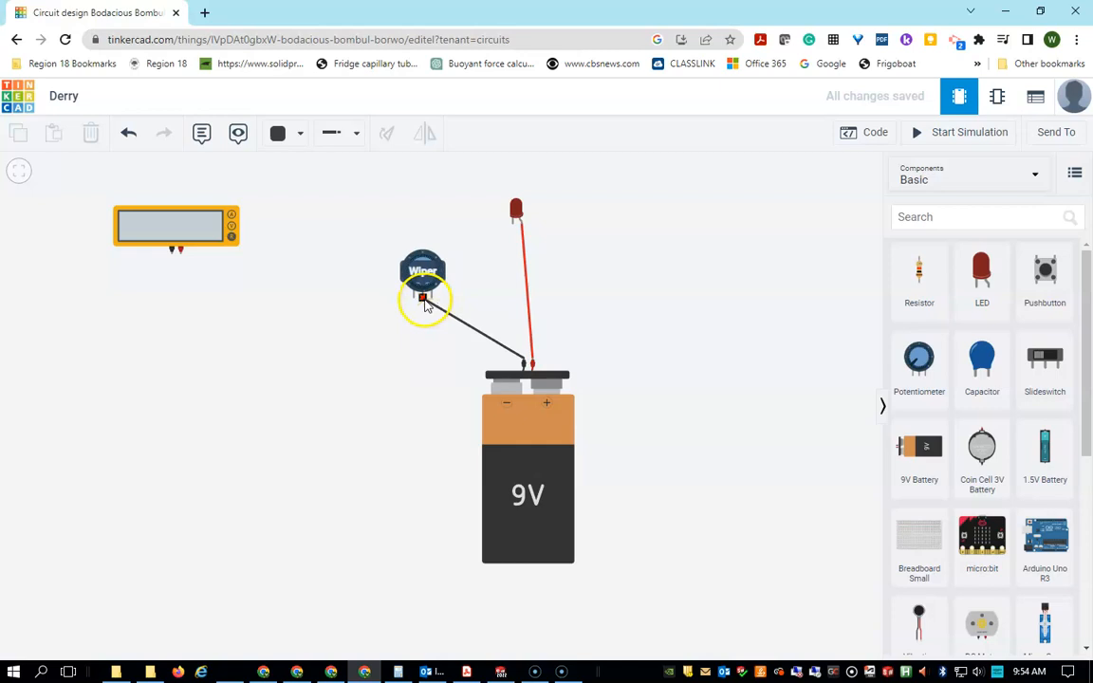
click(431, 299)
click(513, 221)
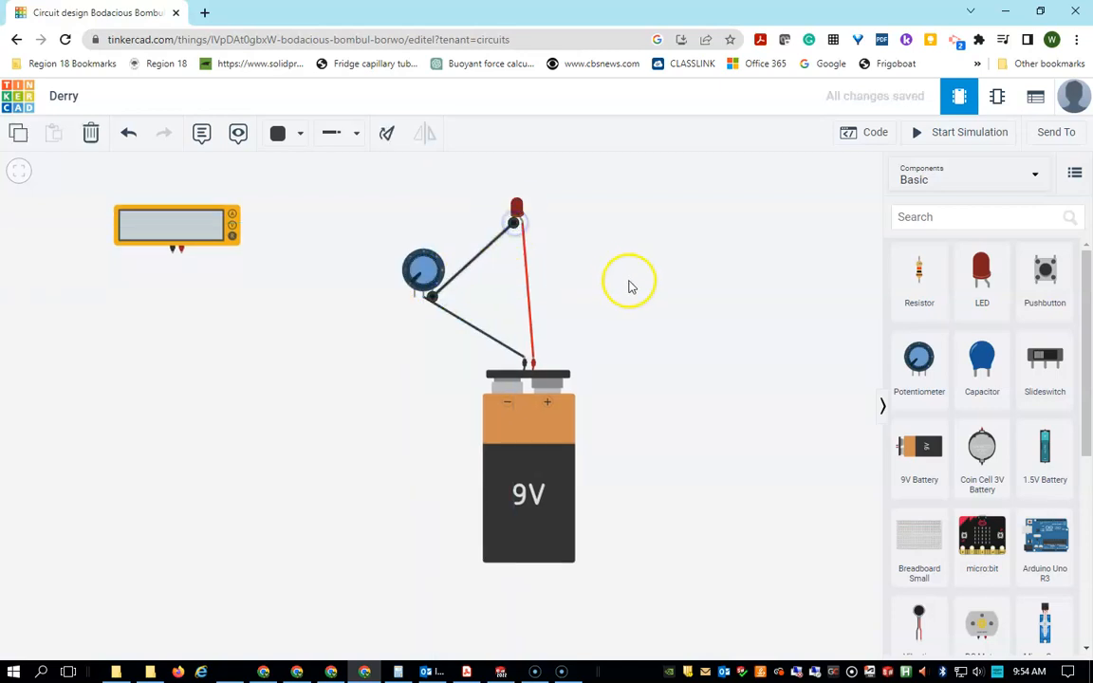
- Check the potentiometer's properties, simulate the circuit while turning its knob, and stop the simulation
click(425, 274)
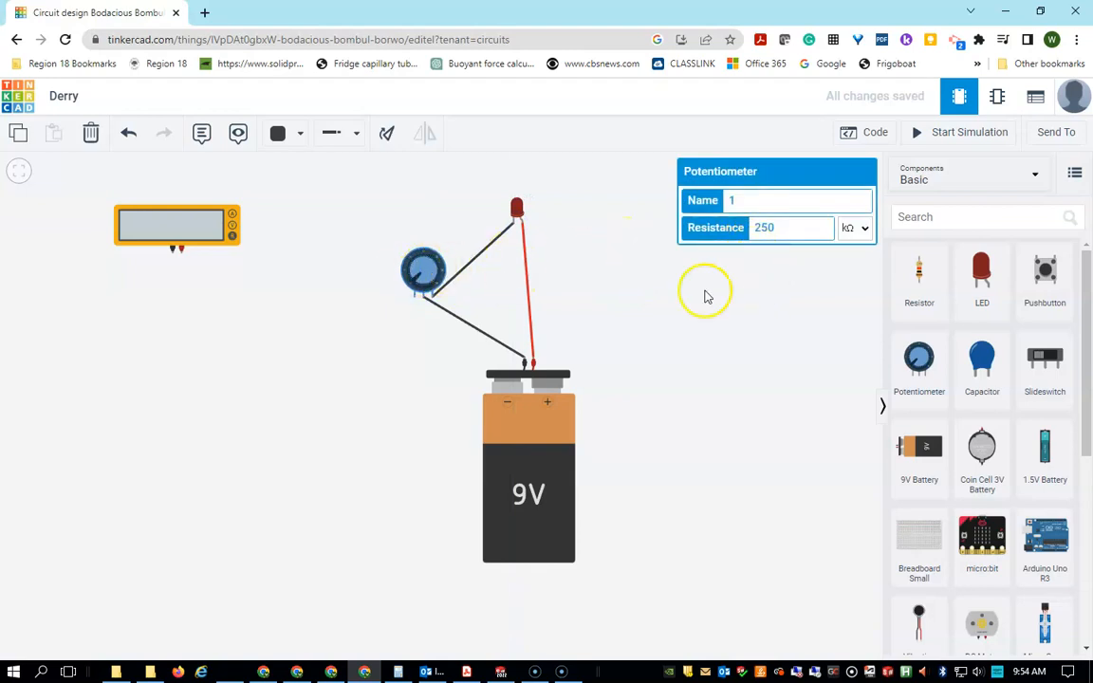
click(798, 294)
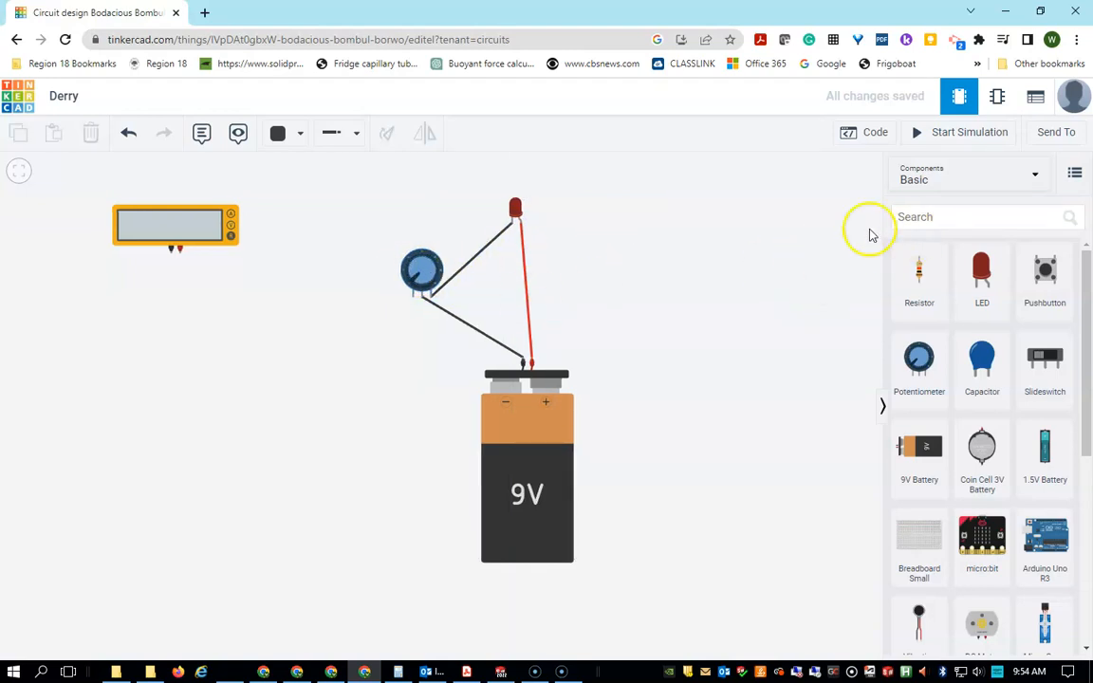
click(958, 138)
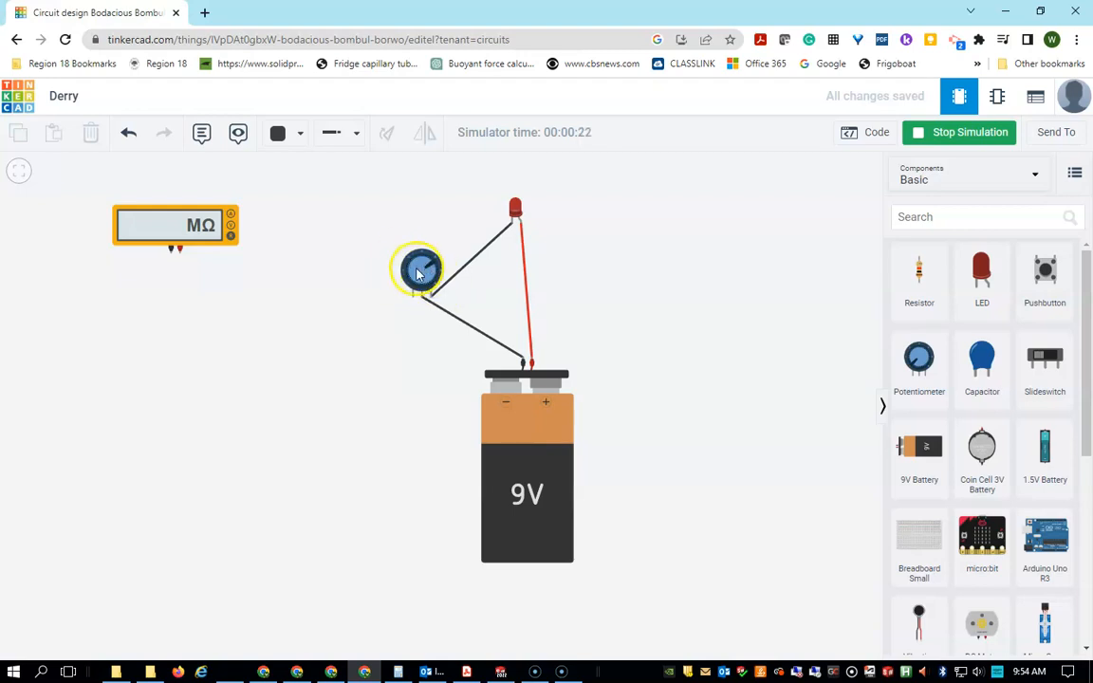
click(171, 227)
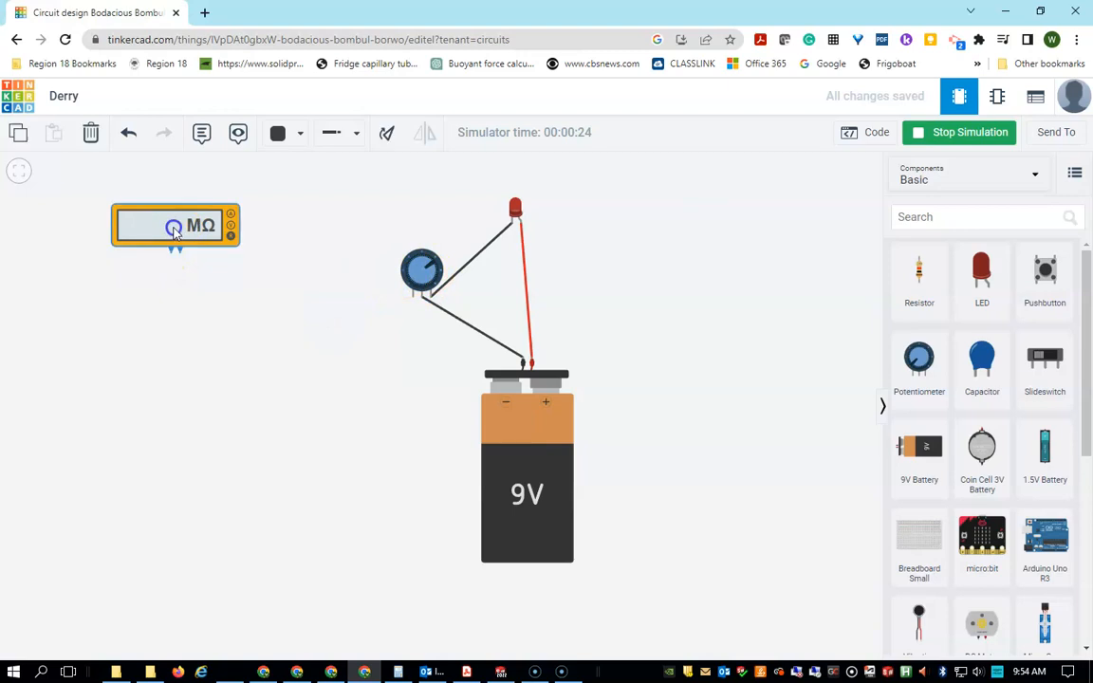
click(806, 326)
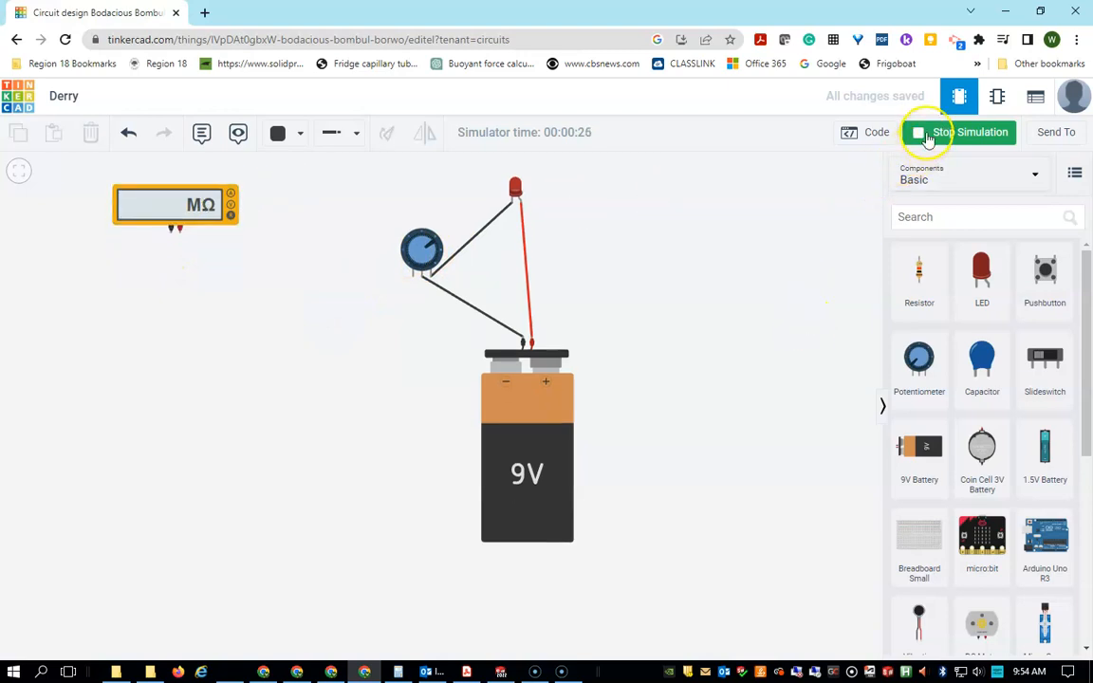
click(934, 132)
- Move the multimeter closer to the potentiometer, on its left side
drag(189, 207, 634, 197)
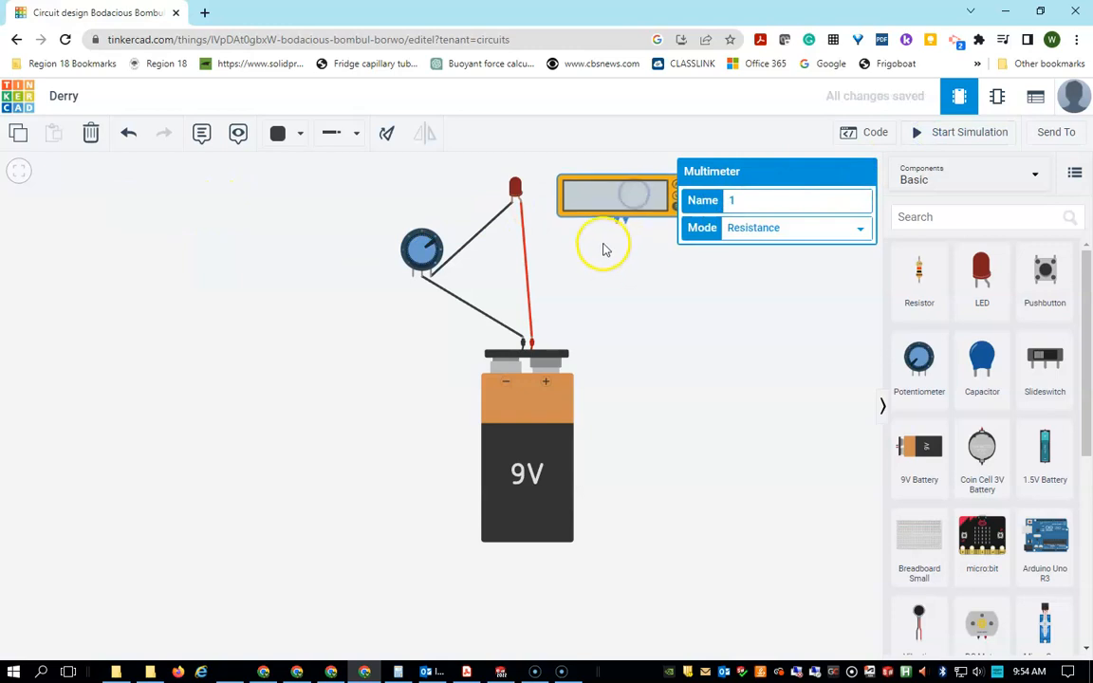
drag(626, 194, 278, 222)
click(275, 255)
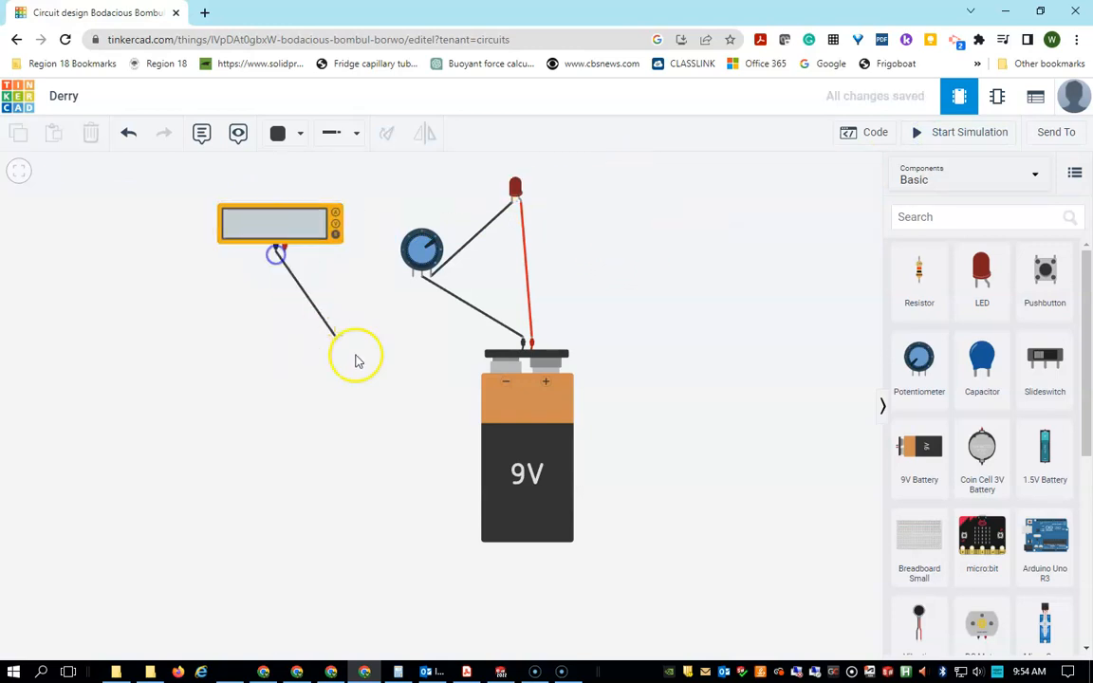
click(422, 280)
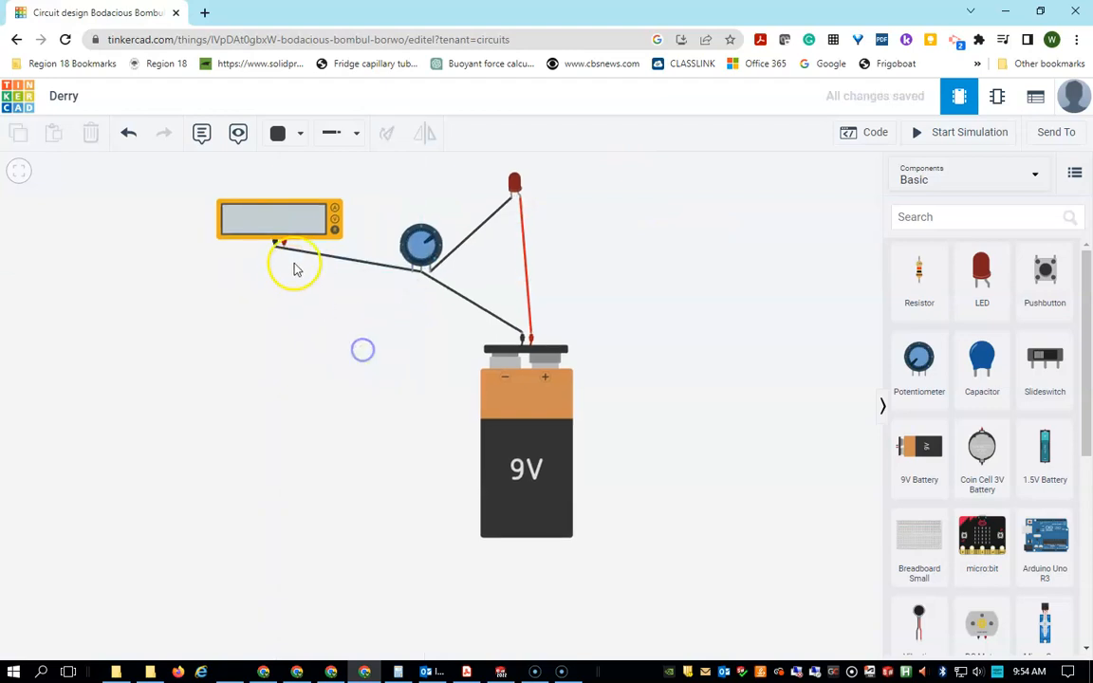
click(399, 268)
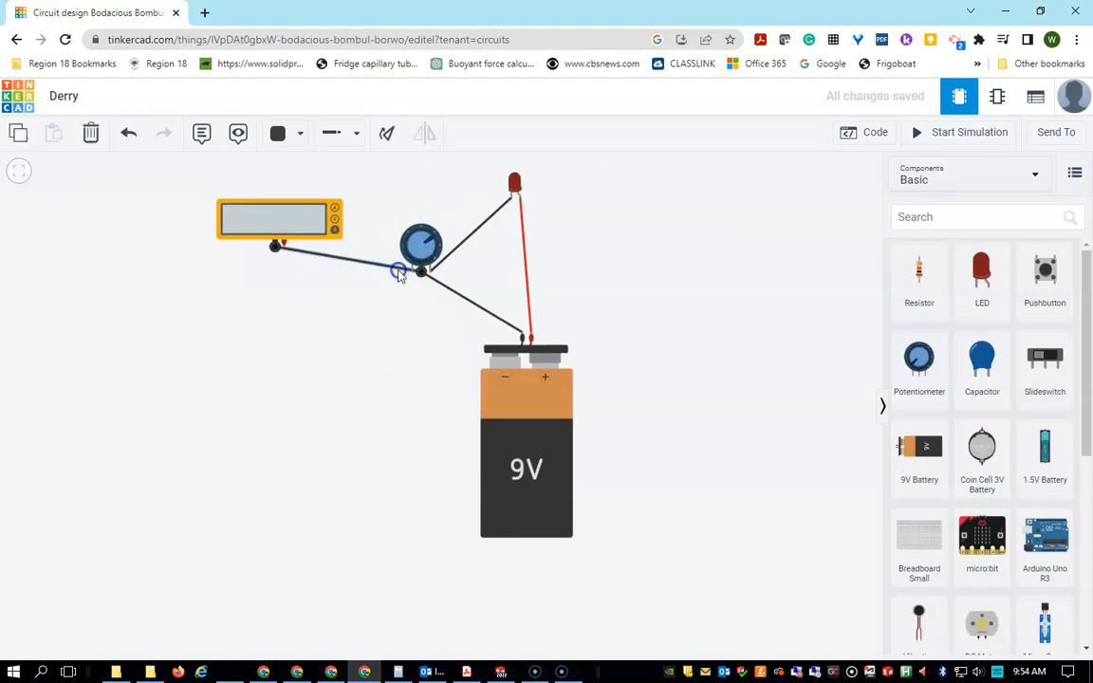
key(Delete)
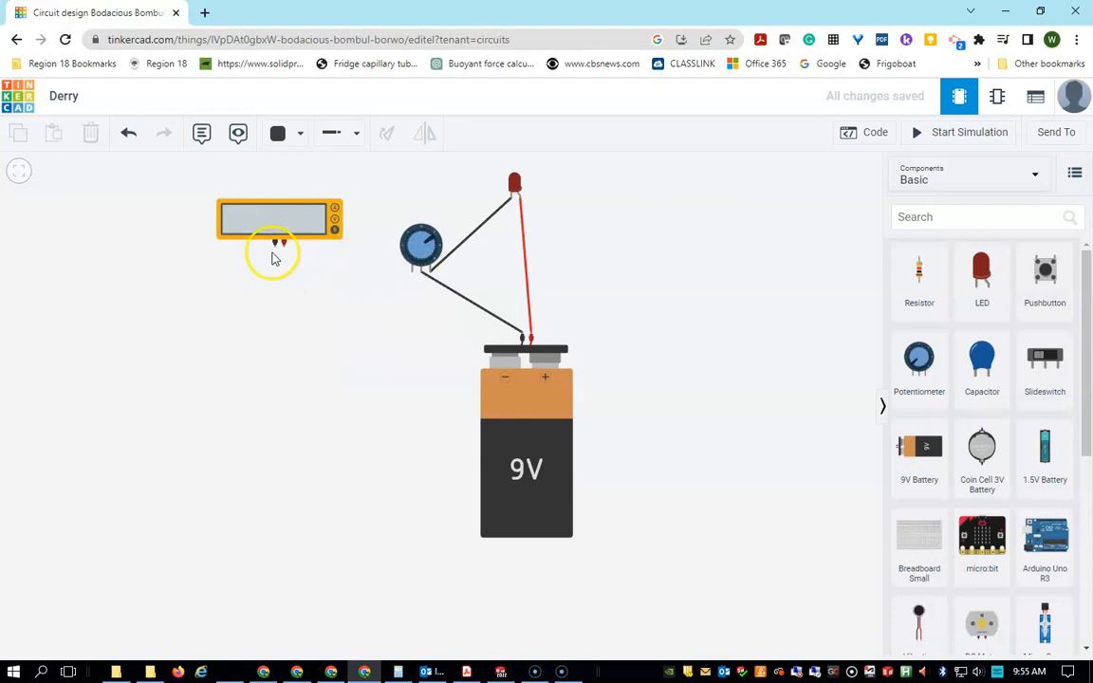
- Wire the multimeter's negative probe to the potentiometer's wiper and its positive probe to Terminal 2, routing both wires with bends
click(275, 244)
click(270, 309)
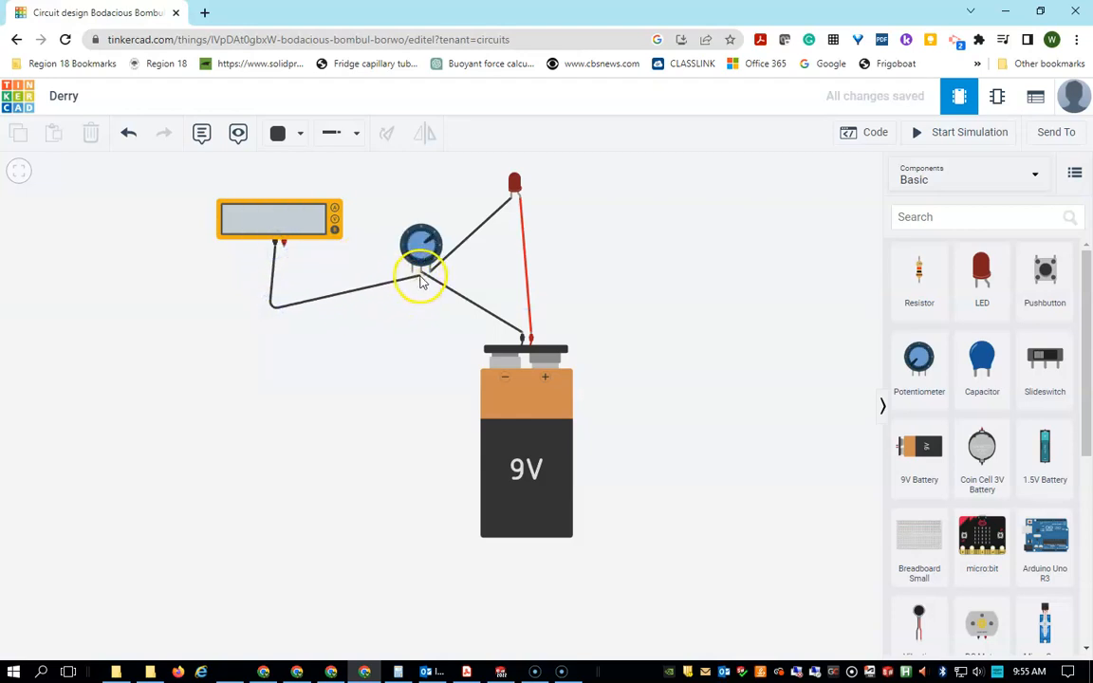
click(422, 276)
click(282, 246)
click(300, 270)
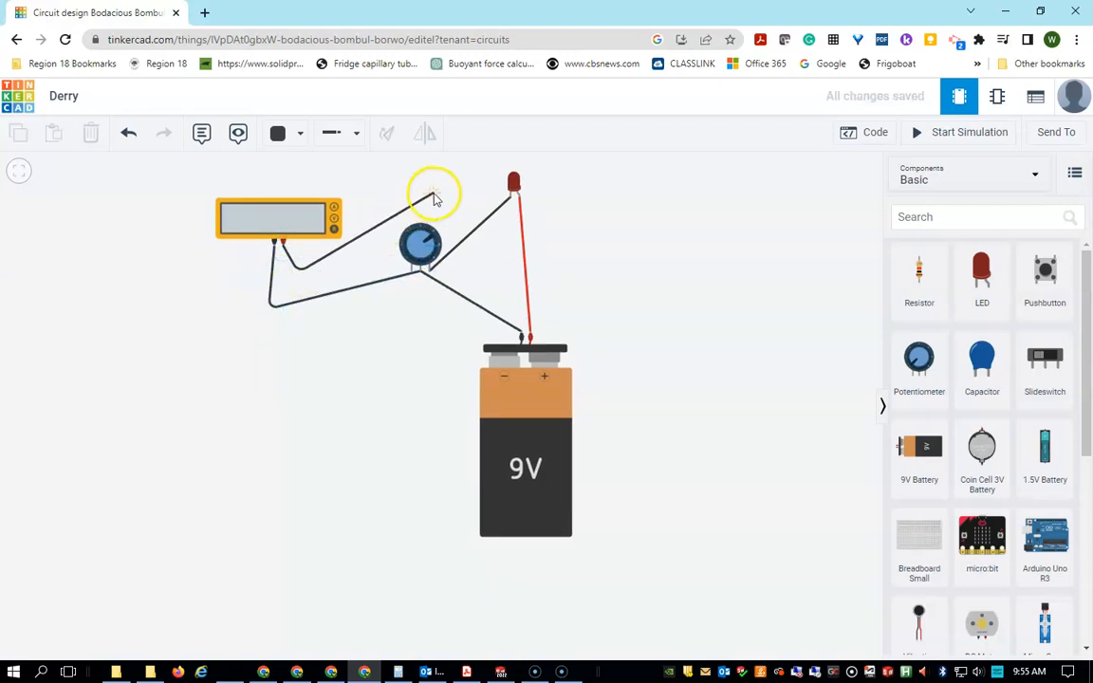
click(461, 196)
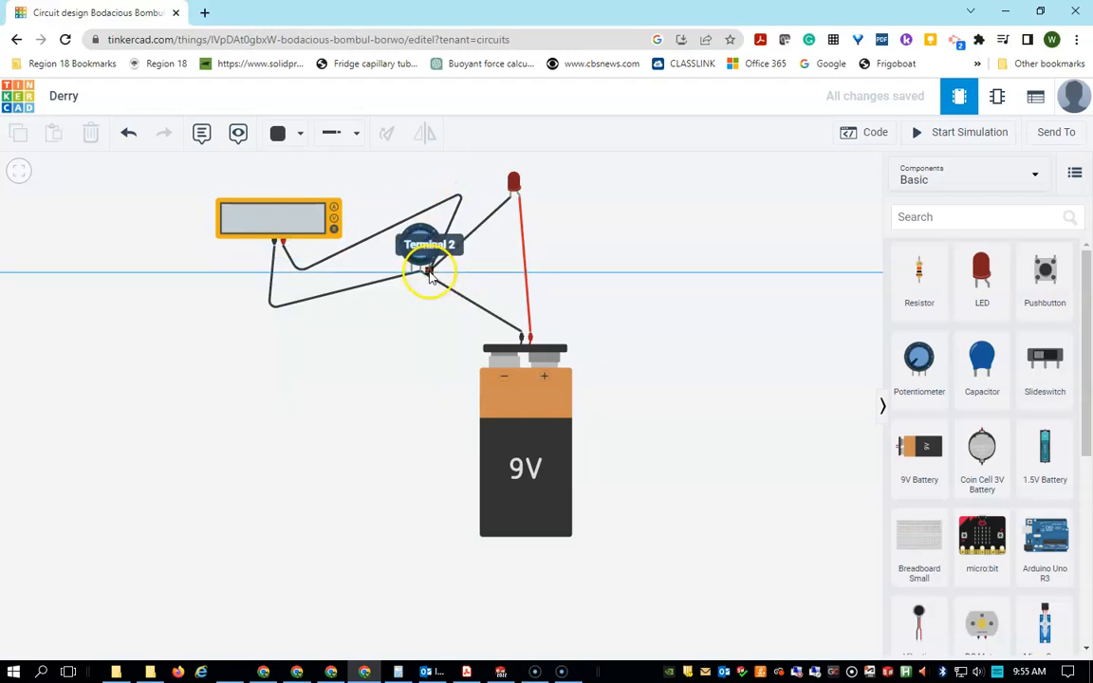
click(429, 272)
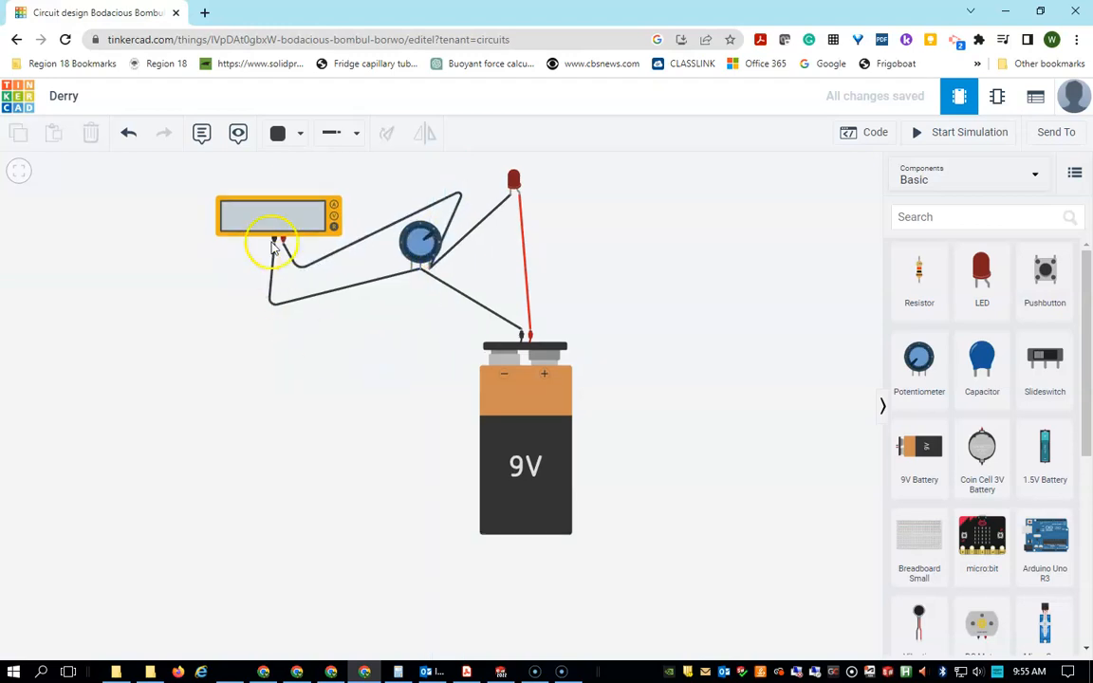
- Set the multimeter's mode to Voltage
click(333, 221)
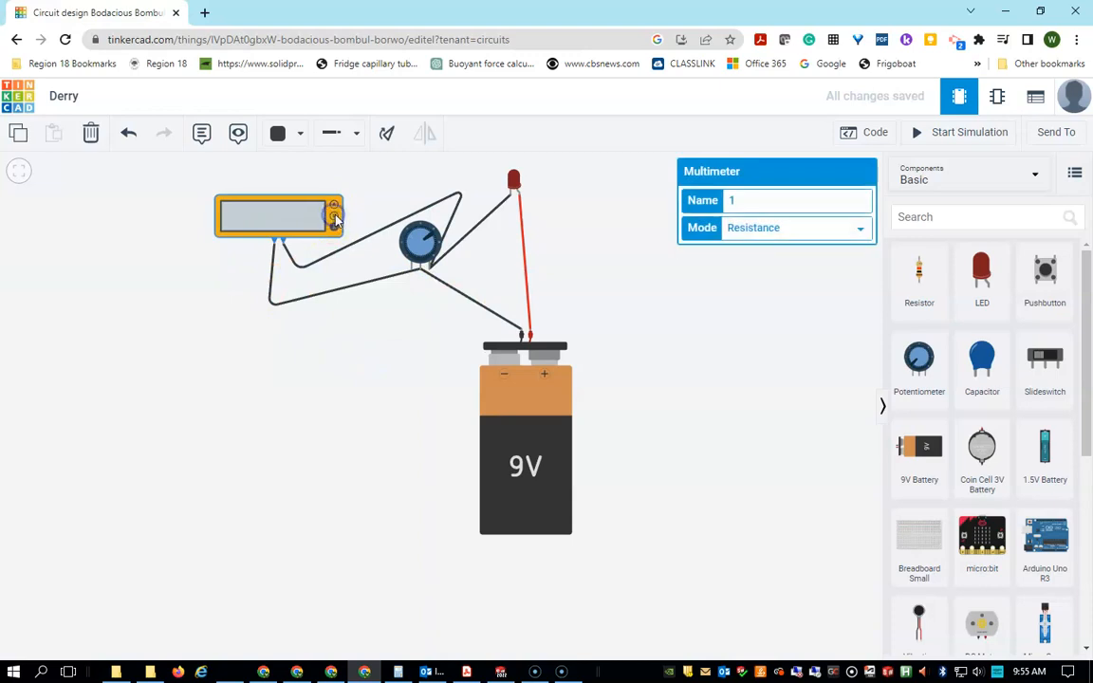
click(751, 228)
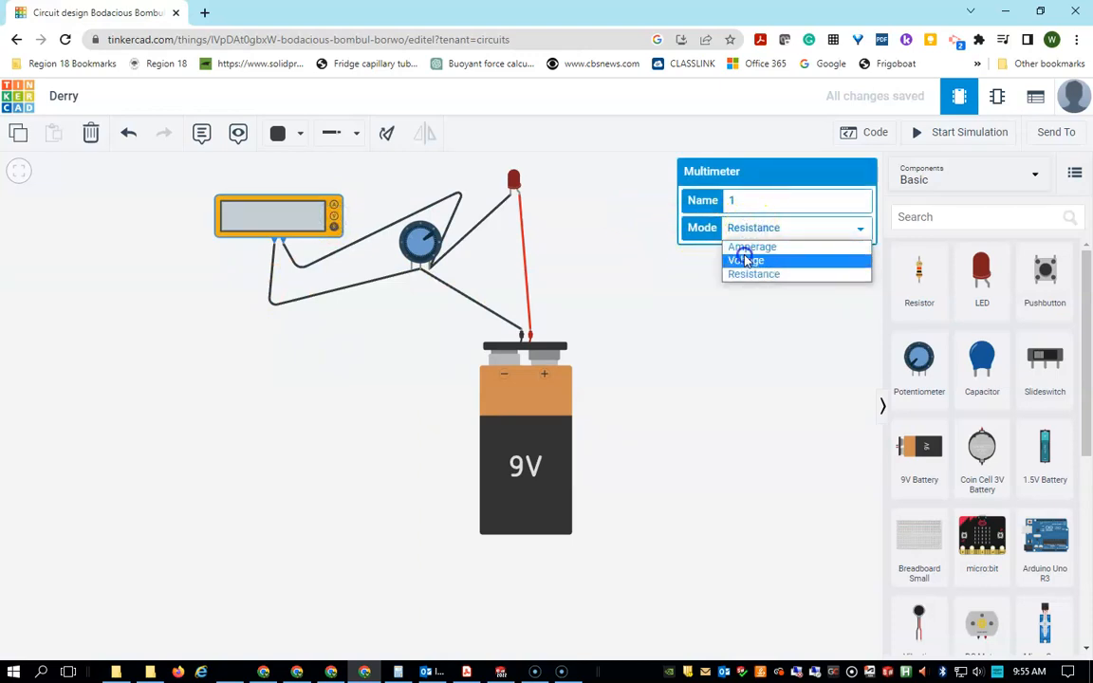
click(746, 260)
click(731, 344)
- Simulate the circuit and turn the potentiometer's knob while reading the voltage across it
scroll(642, 372, up, 2)
scroll(641, 372, down, 1)
scroll(474, 206, down, 2)
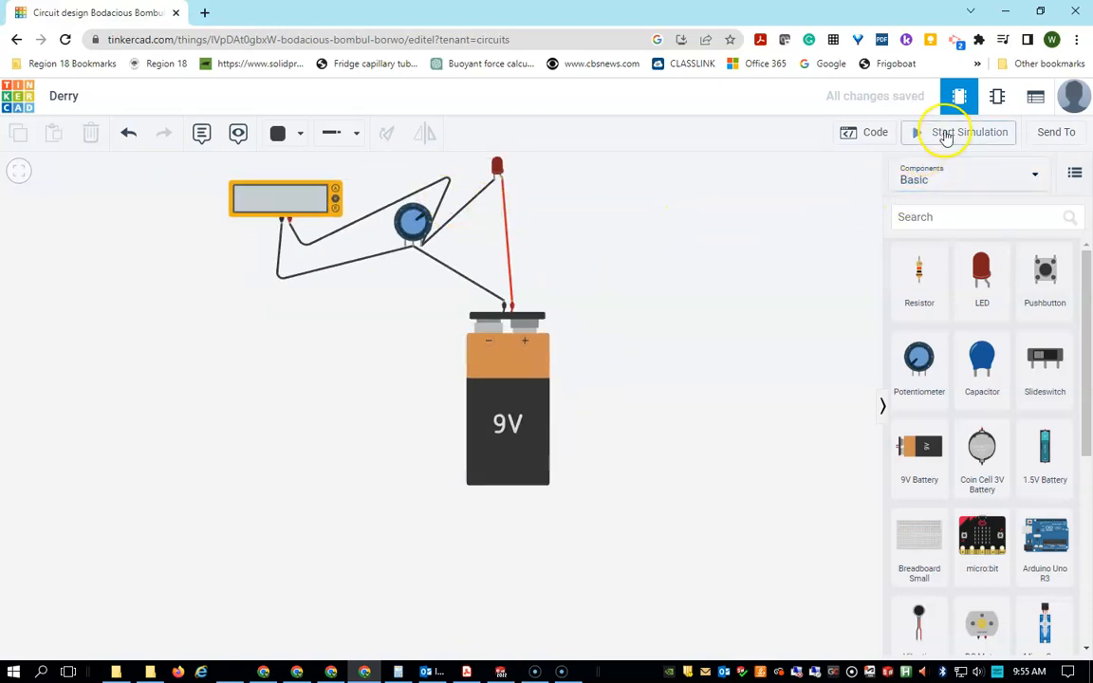
click(946, 135)
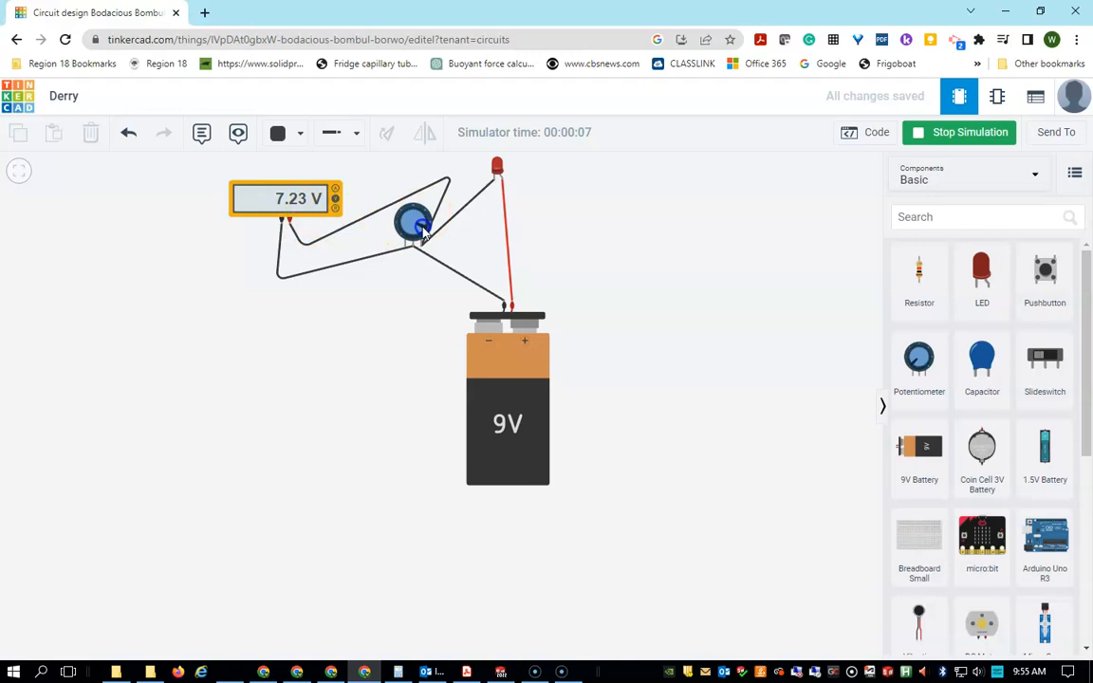
drag(419, 235, 425, 228)
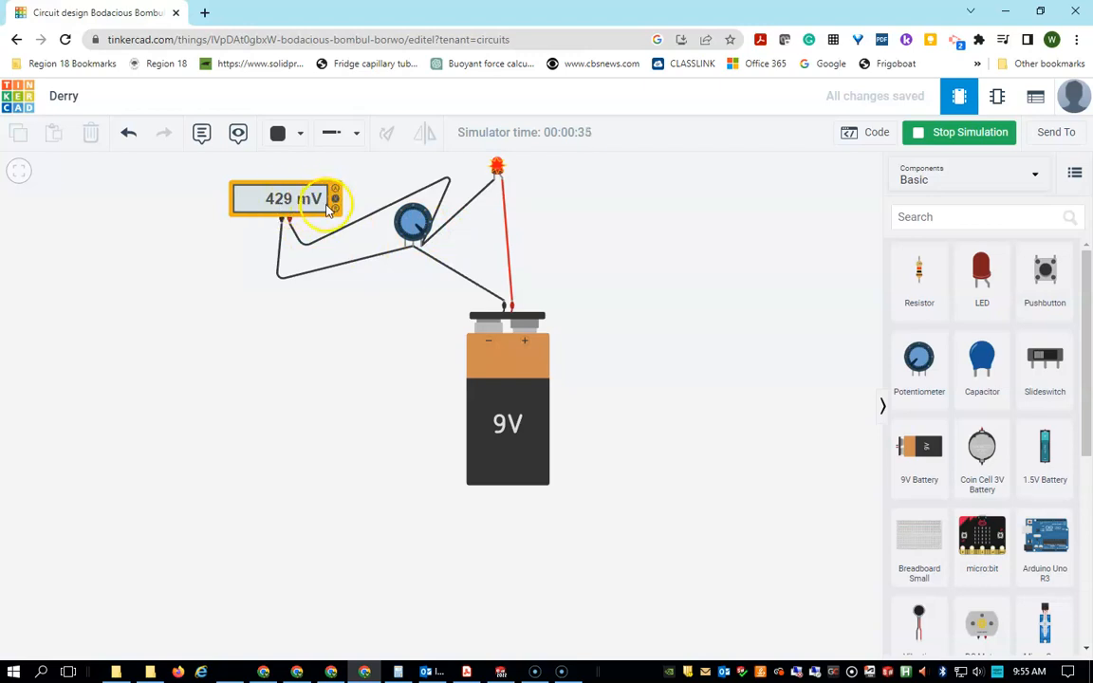
mouse_move(498, 176)
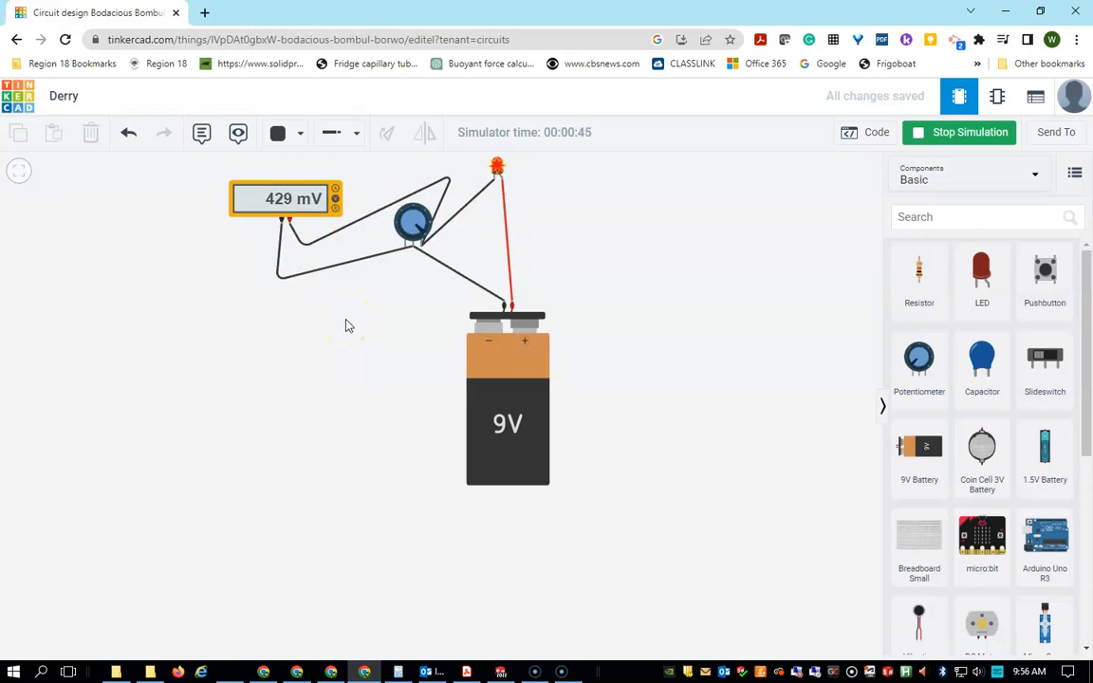
- Stop the simulation and delete both wires between the multimeter and the potentiometer
click(325, 273)
click(343, 226)
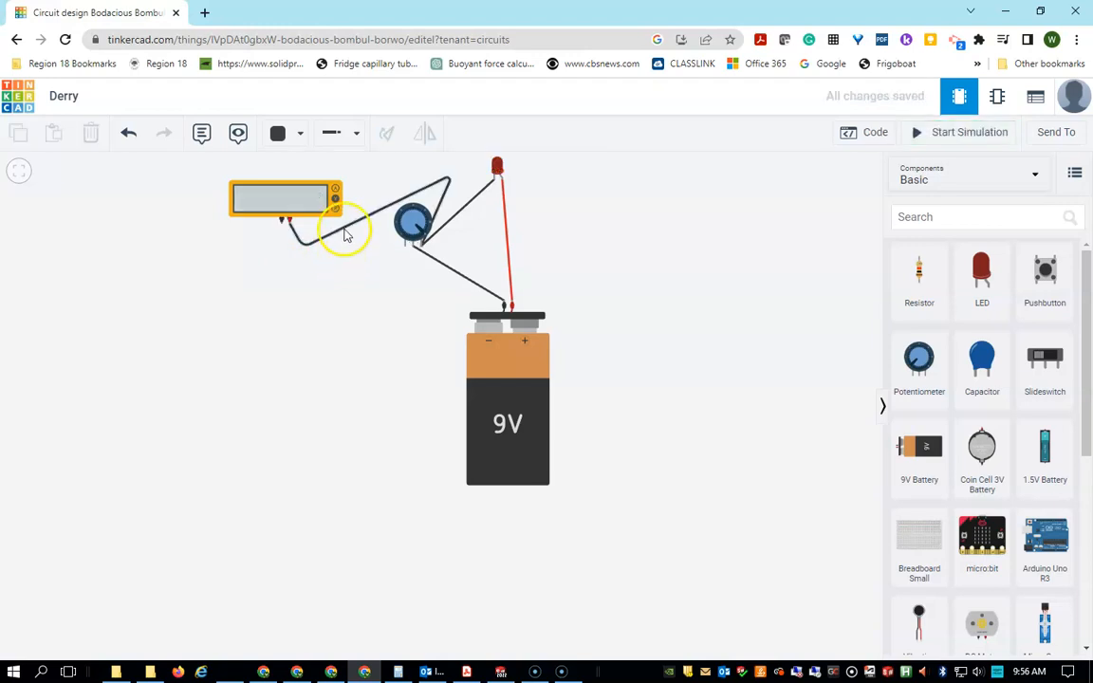
key(Delete)
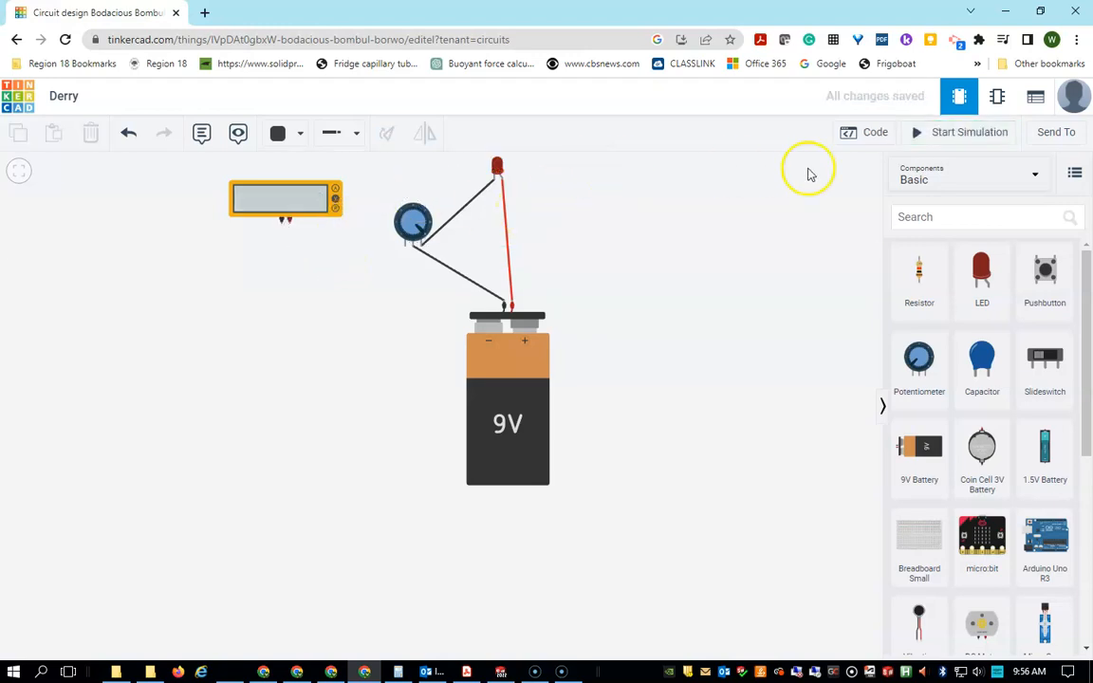
- Move the multimeter above the LED
drag(297, 229, 626, 182)
scroll(593, 337, up, 2)
scroll(533, 284, down, 4)
drag(551, 256, 559, 415)
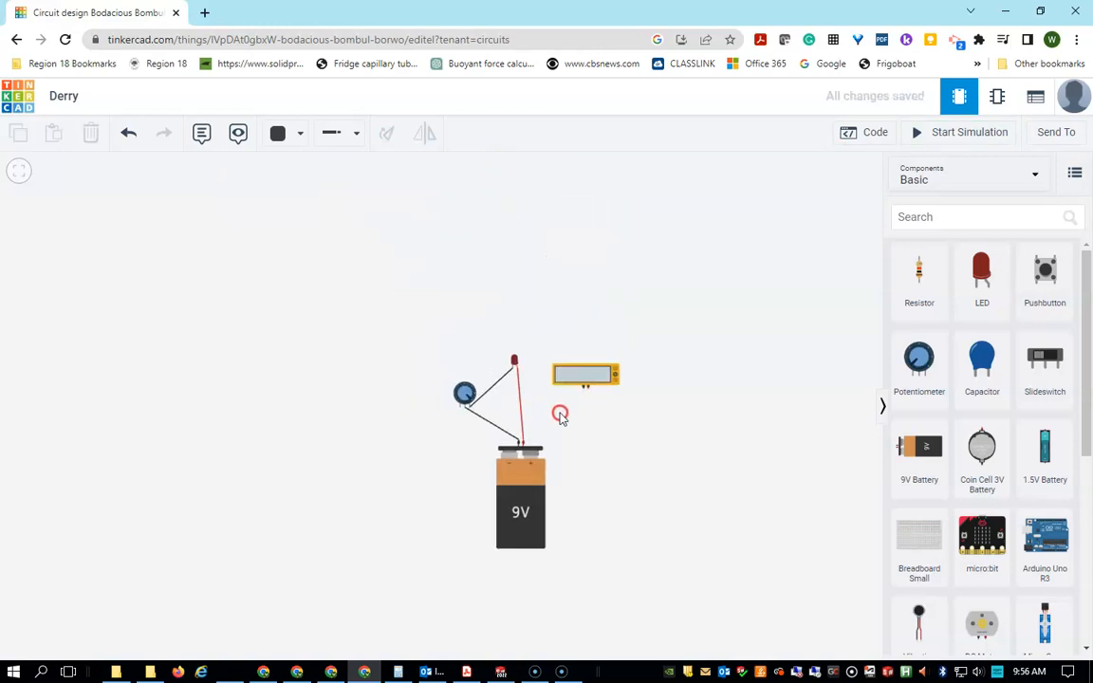
scroll(559, 406, up, 1)
drag(579, 360, 512, 265)
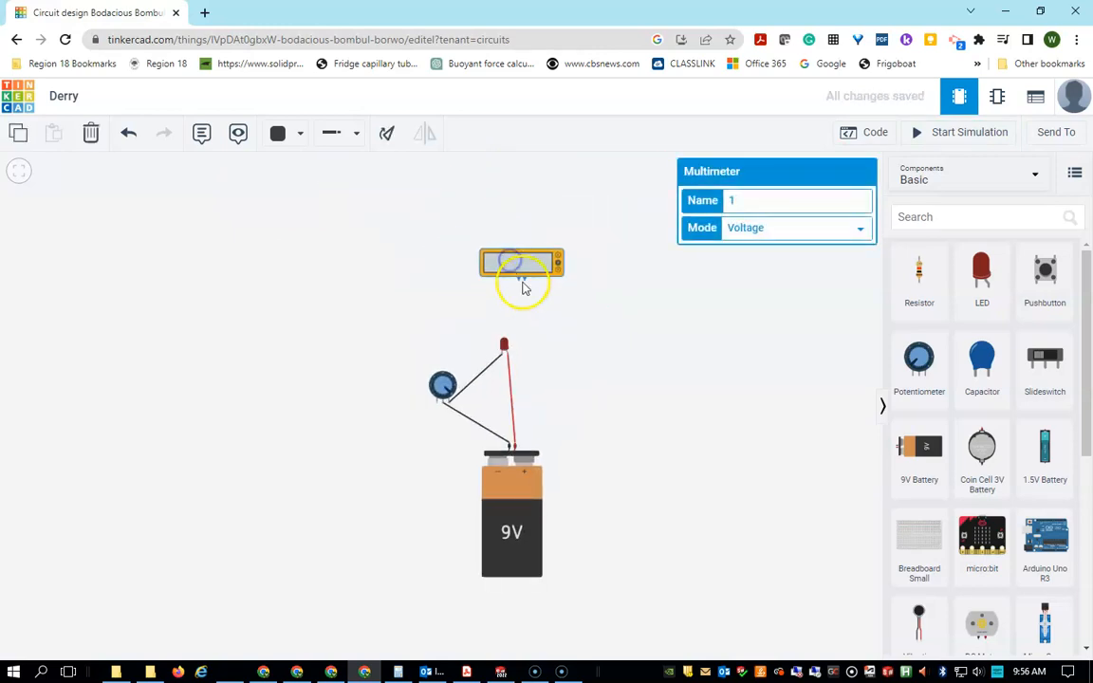
- Wire the multimeter's positive probe to the LED's right leg and its negative probe to the left leg, bending each wire around the LED
click(523, 280)
drag(529, 351, 544, 346)
click(509, 354)
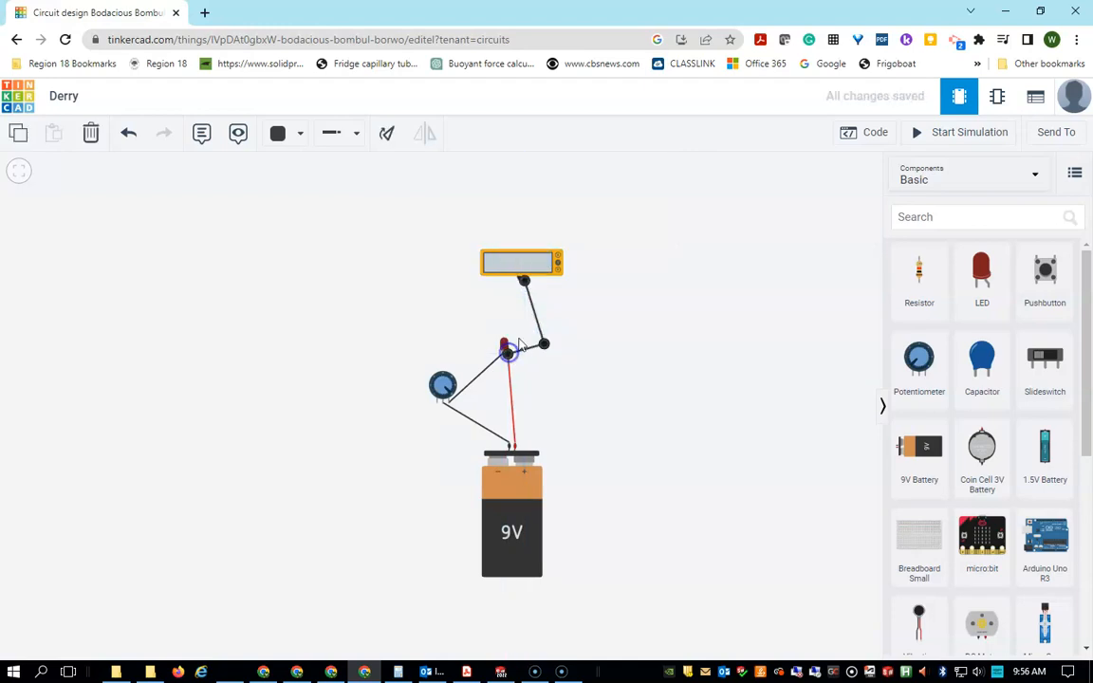
click(518, 277)
click(500, 354)
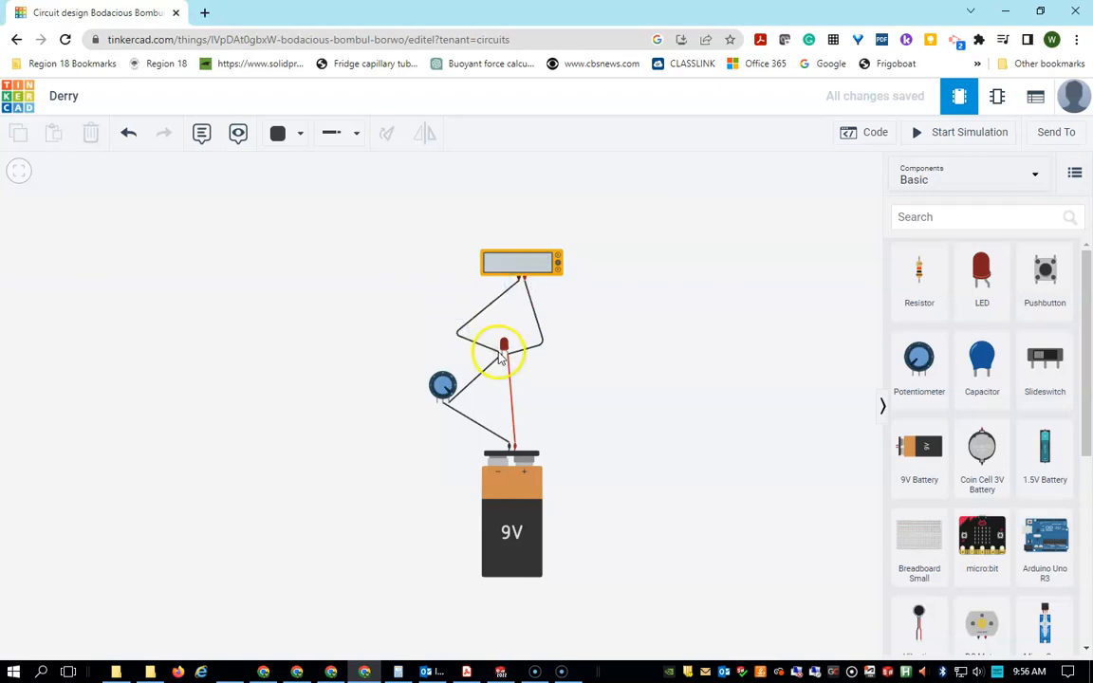
click(631, 371)
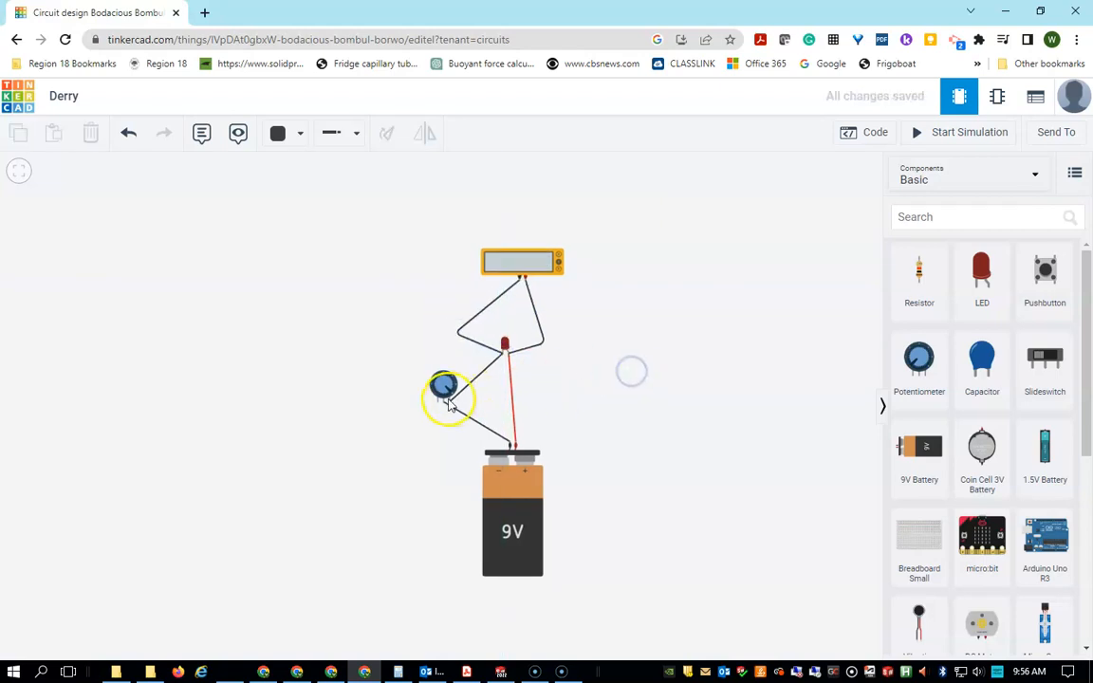
- Simulate the circuit and read the voltage across the LED while turning the potentiometer's knob
scroll(441, 396, down, 2)
scroll(441, 396, up, 4)
scroll(443, 399, up, 1)
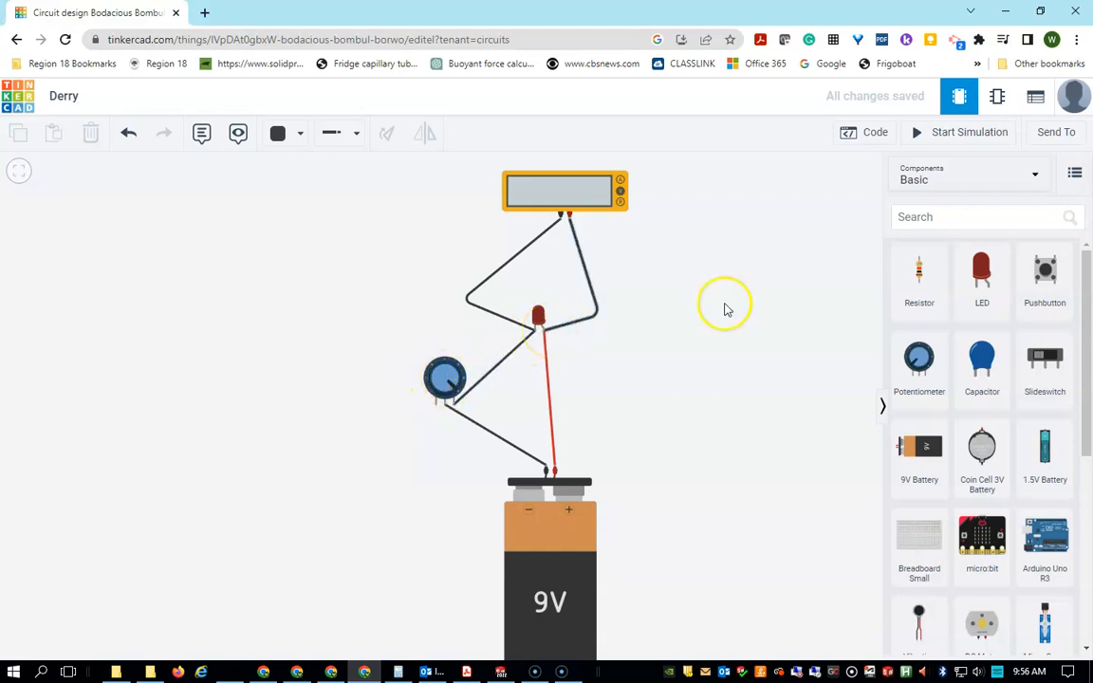
click(960, 135)
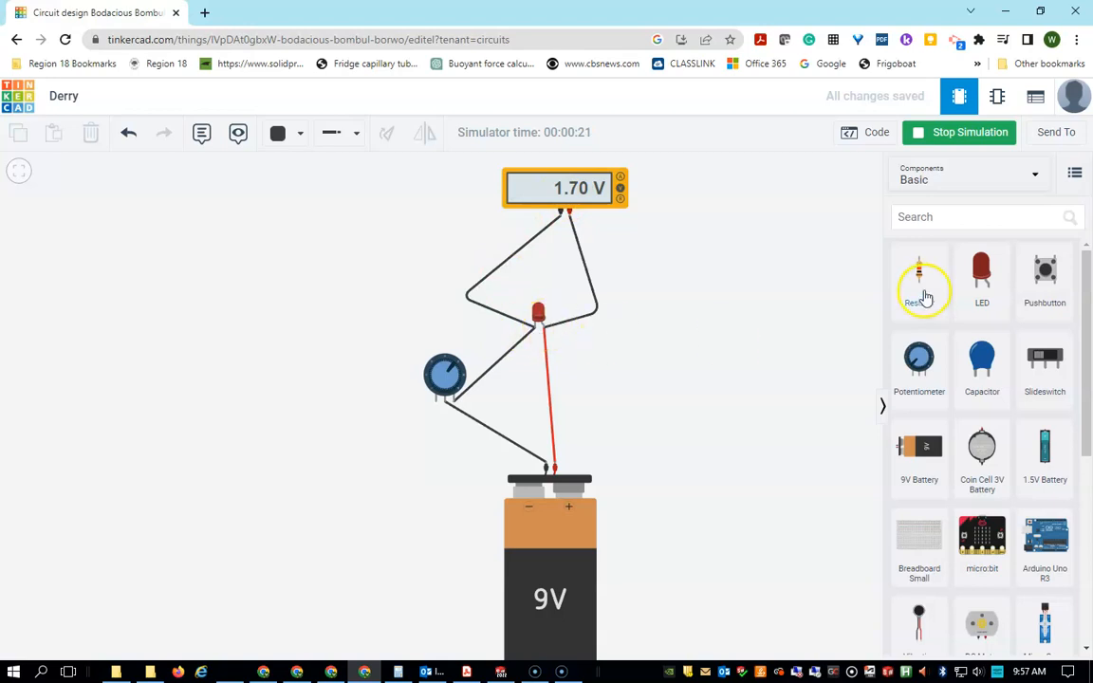
- Add a second multimeter to the left of the potentiometer
scroll(977, 476, down, 5)
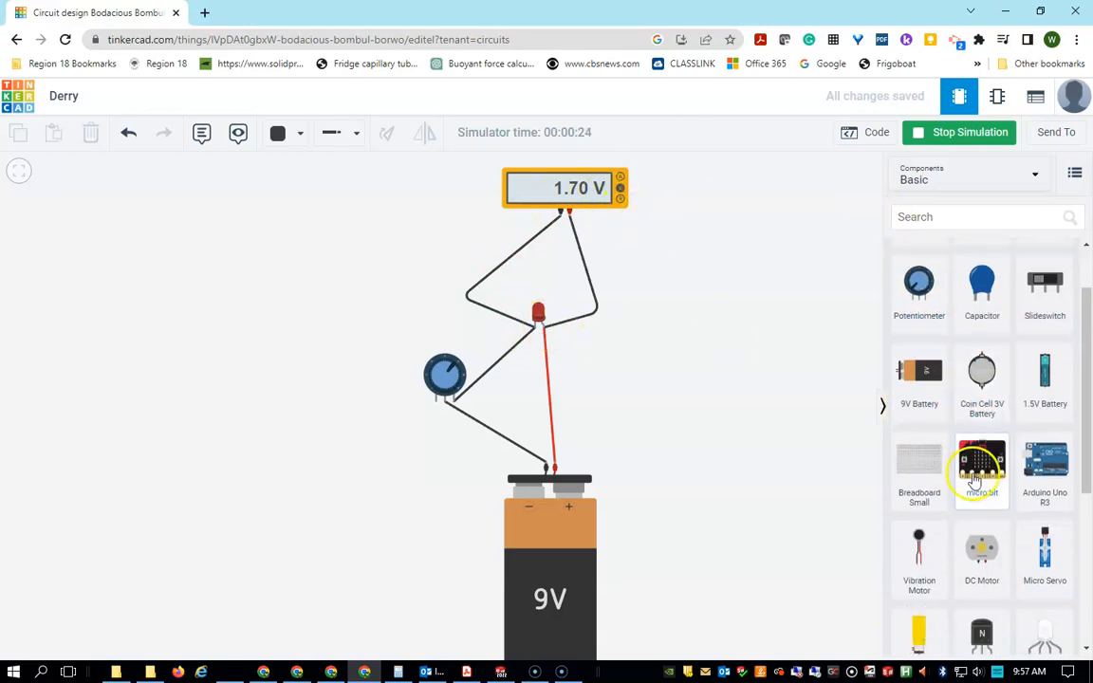
drag(984, 602, 281, 317)
click(299, 369)
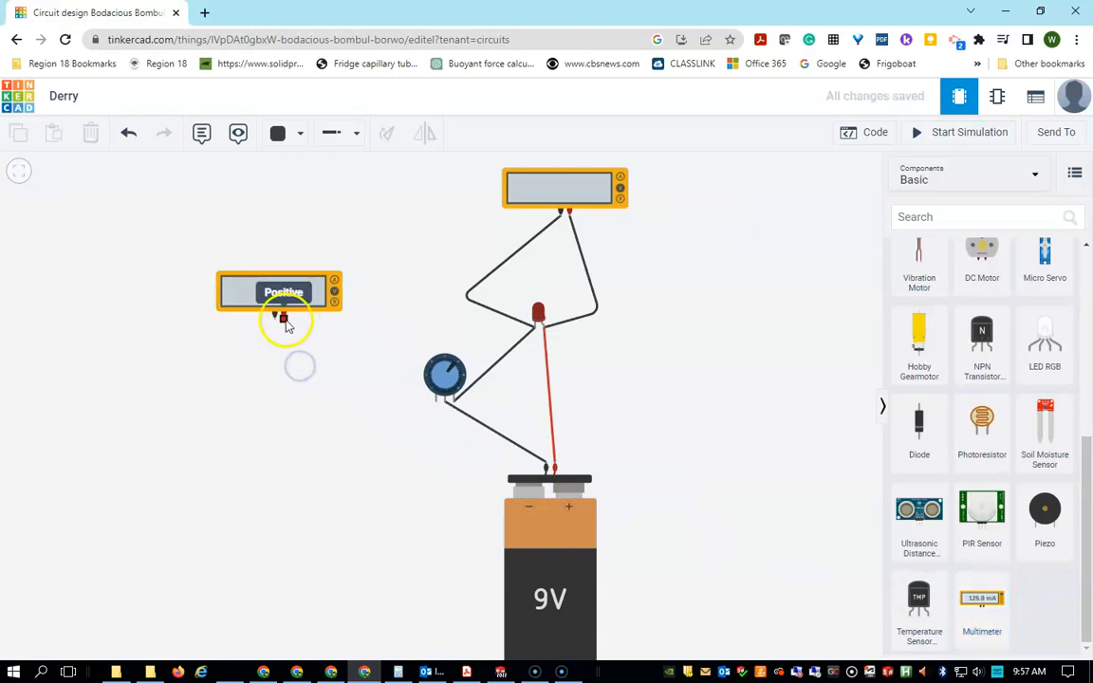
- Wire the second multimeter's positive probe to the potentiometer's right terminal, routing the wire around the knob
click(283, 317)
click(480, 332)
click(455, 402)
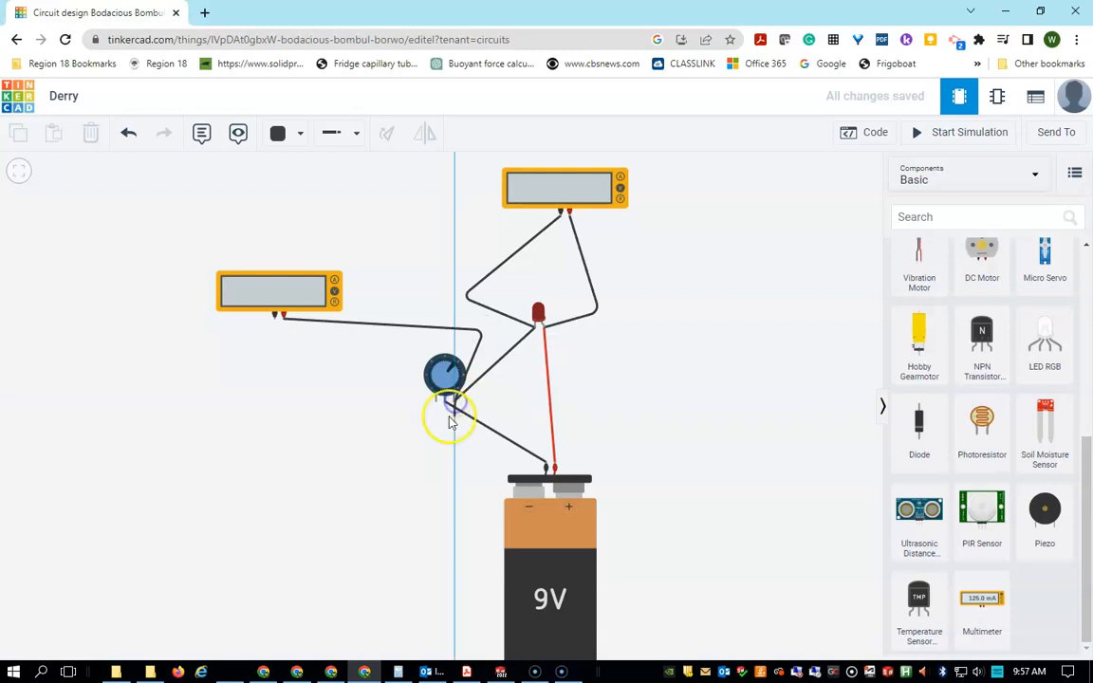
scroll(455, 404, down, 3)
scroll(454, 404, up, 4)
scroll(455, 404, up, 4)
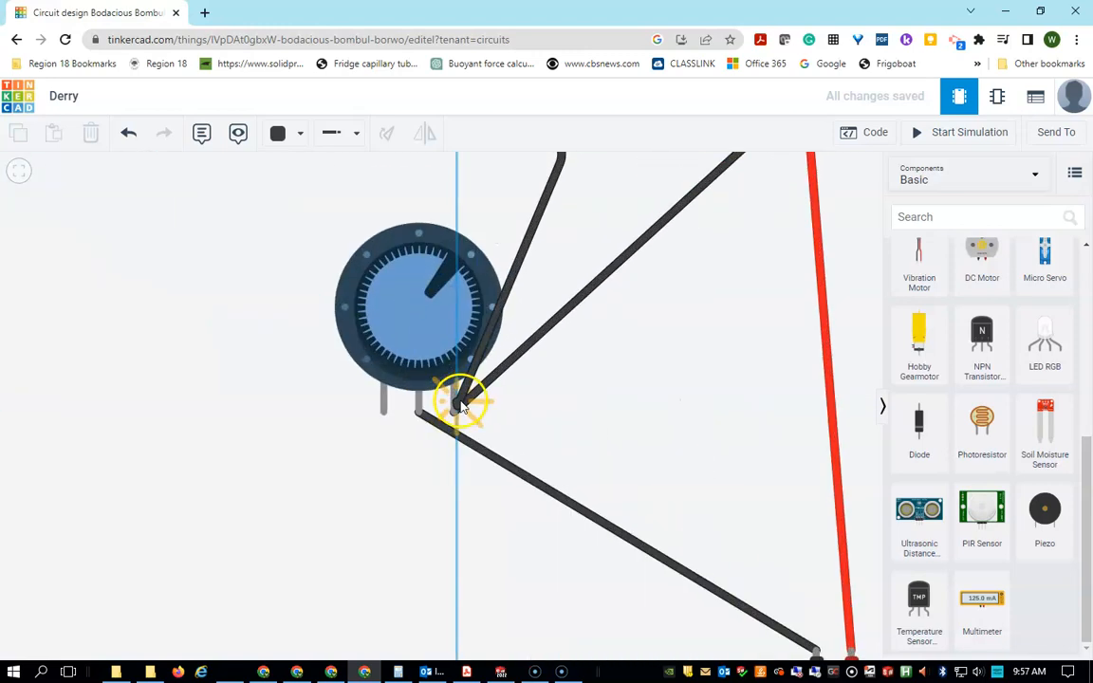
click(455, 416)
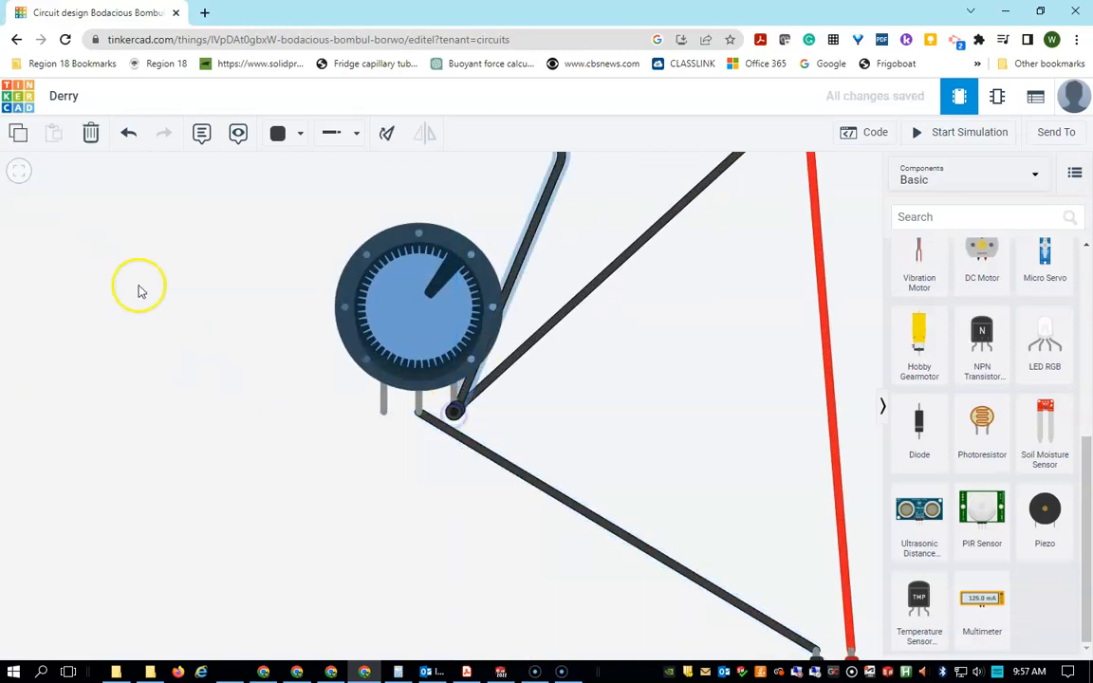
- Wire the second multimeter's negative probe to the potentiometer's wiper with a bend below the meter
scroll(265, 366, up, 3)
scroll(260, 361, down, 5)
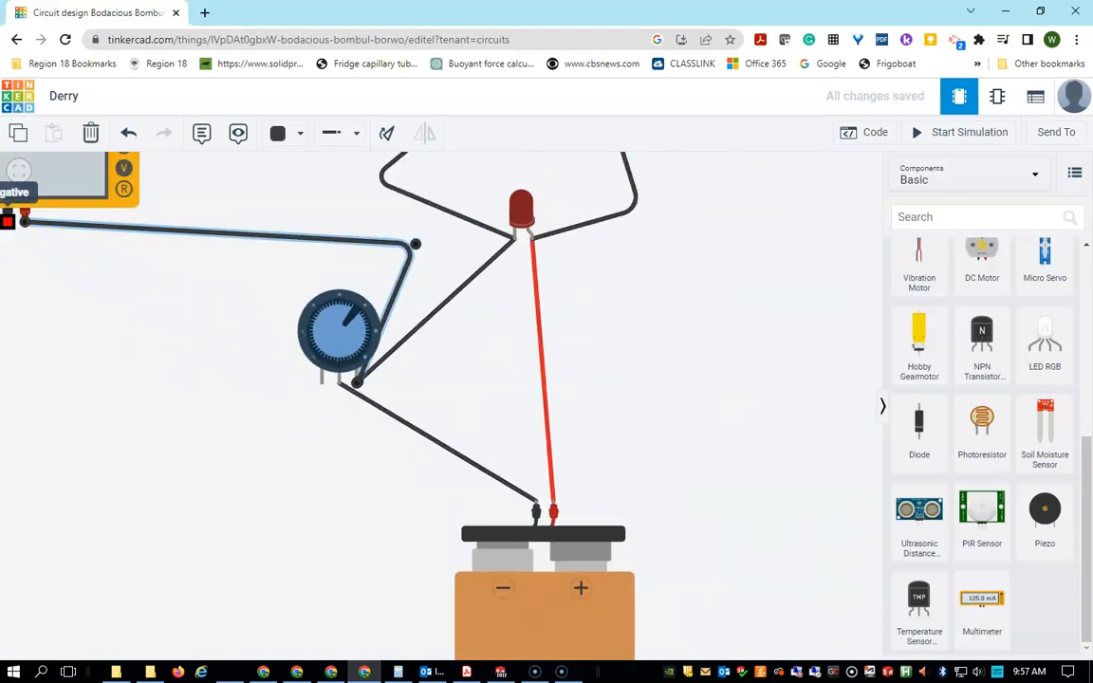
click(8, 226)
click(83, 410)
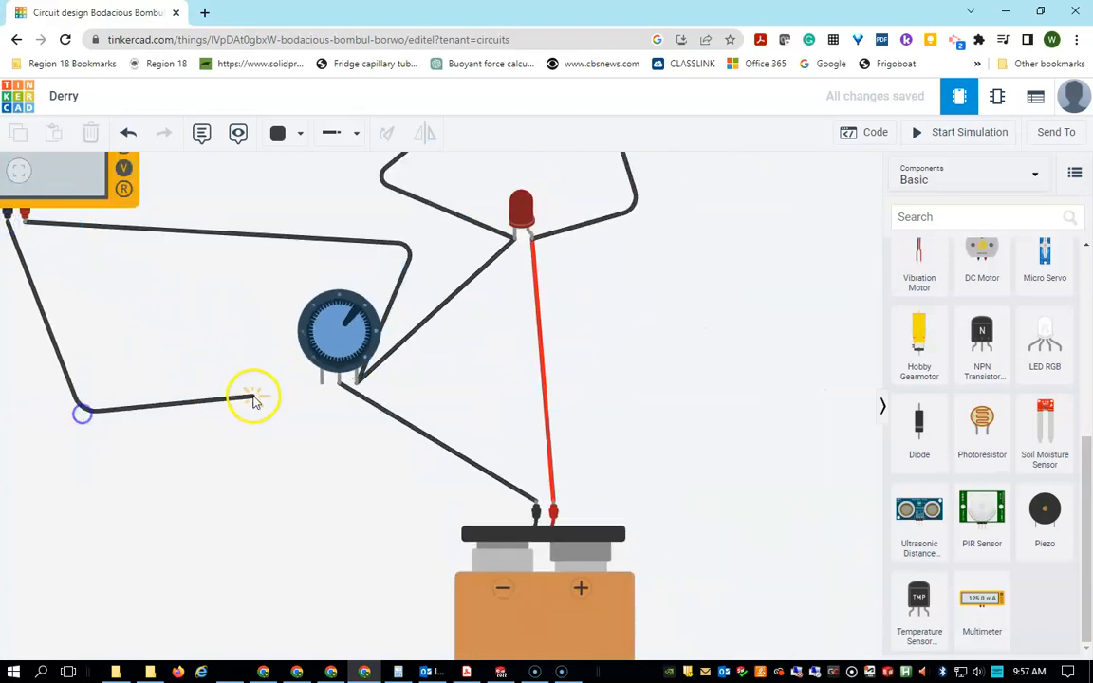
click(340, 382)
scroll(337, 462, down, 3)
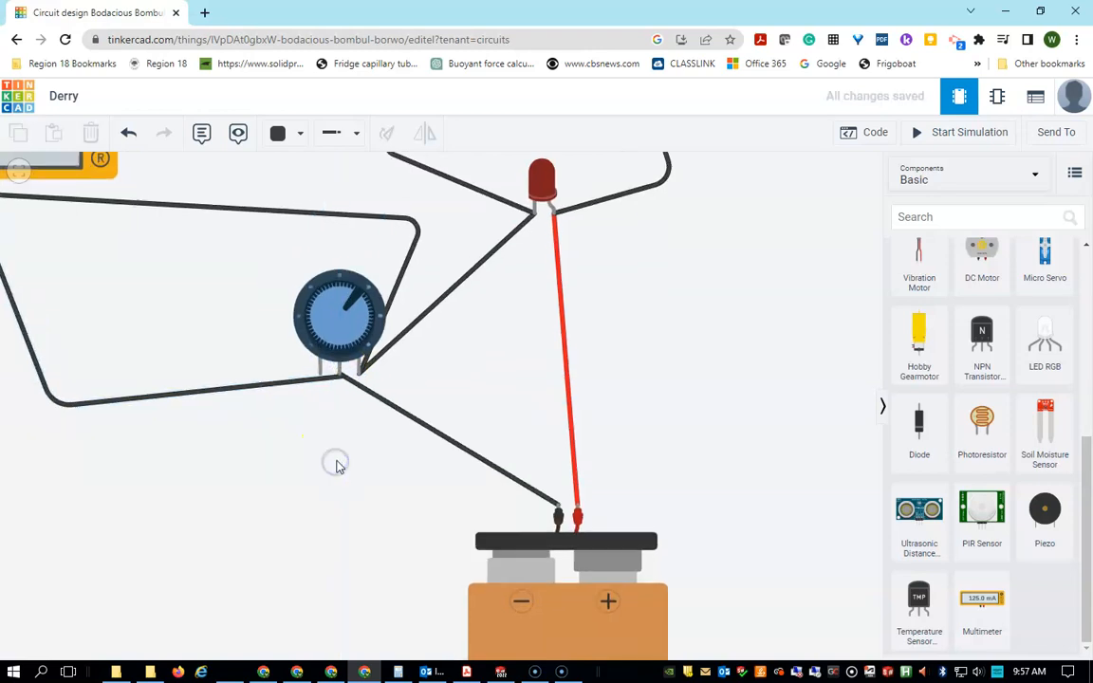
scroll(304, 415, down, 2)
scroll(275, 383, up, 3)
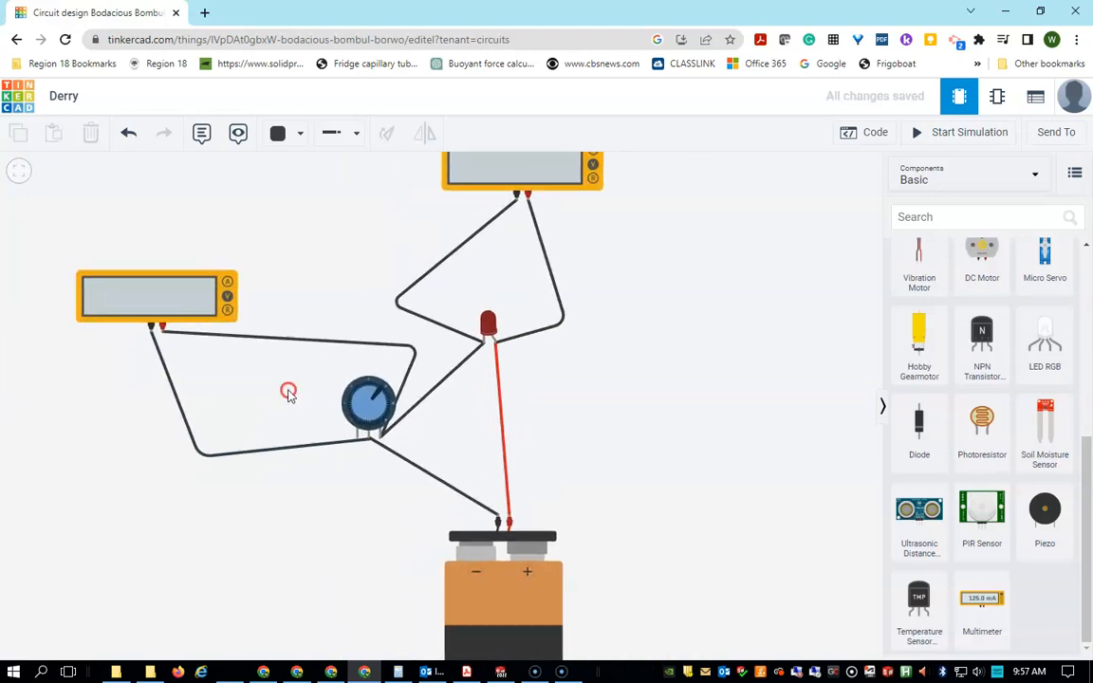
- Simulate the circuit and compare the voltages across the potentiometer and the LED on the two multimeters
drag(287, 390, 366, 424)
scroll(366, 423, down, 2)
click(238, 357)
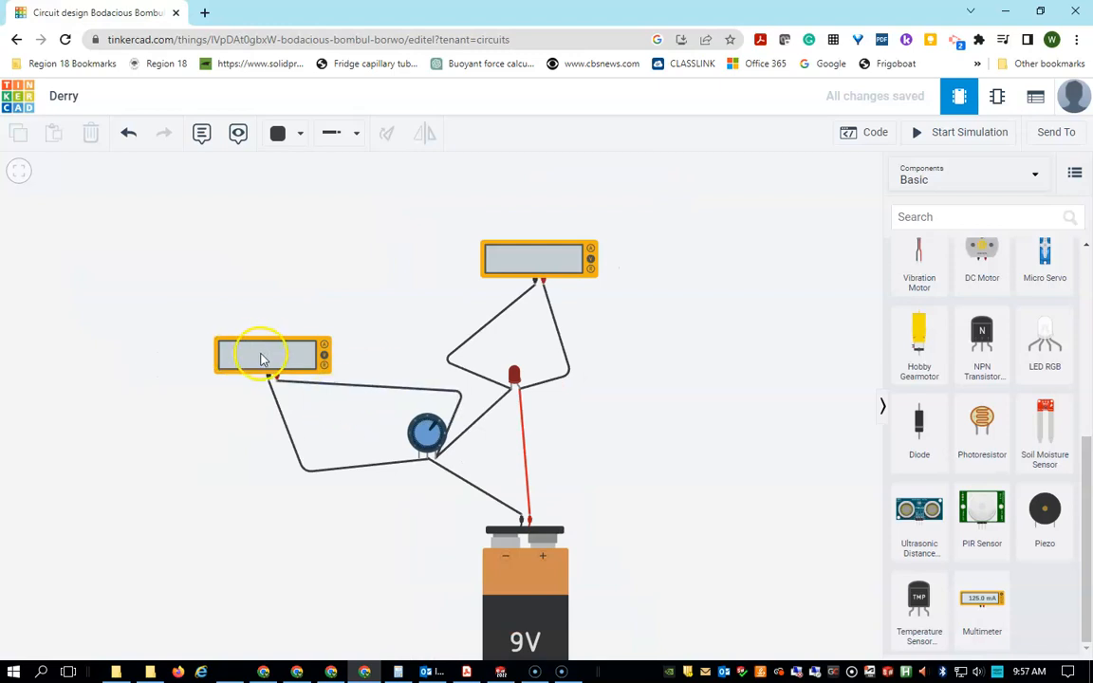
click(924, 133)
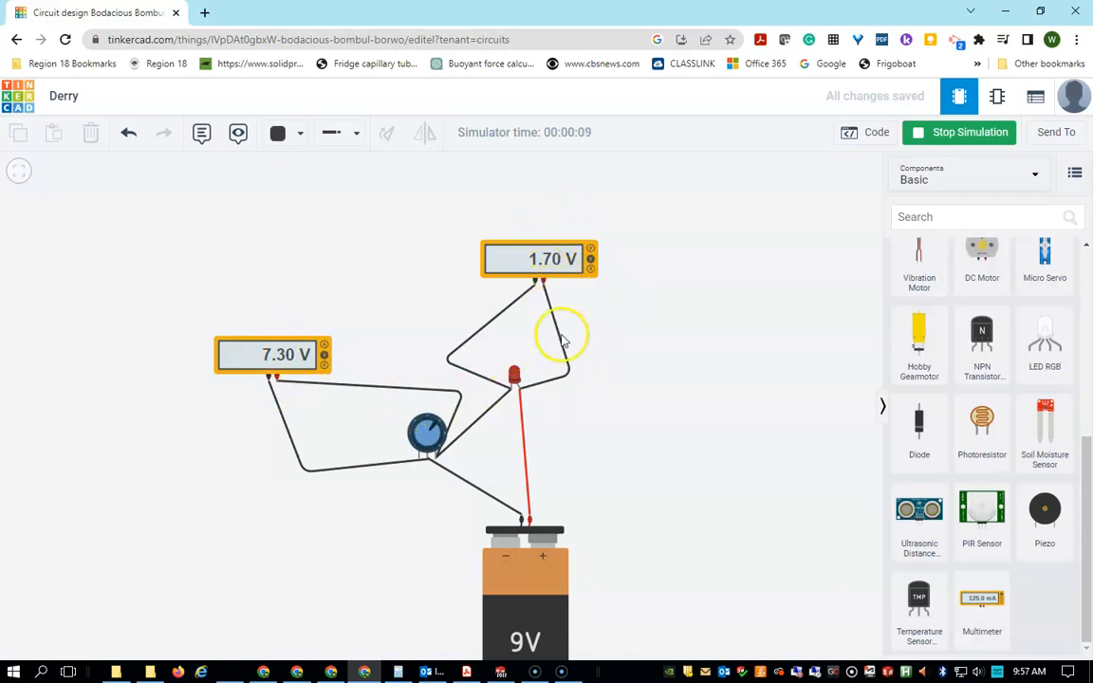
- Examine the whole running circuit, checking the potentiometer and LED voltage readings against the 9V battery's supply
scroll(534, 588, down, 1)
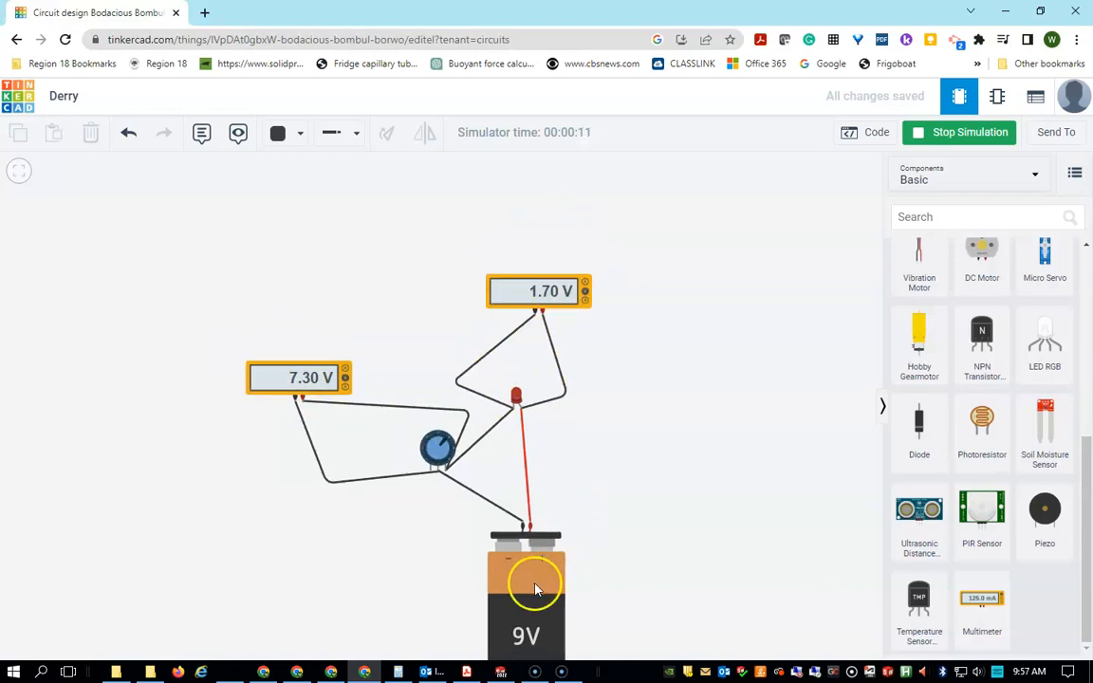
scroll(534, 588, down, 1)
scroll(533, 603, down, 1)
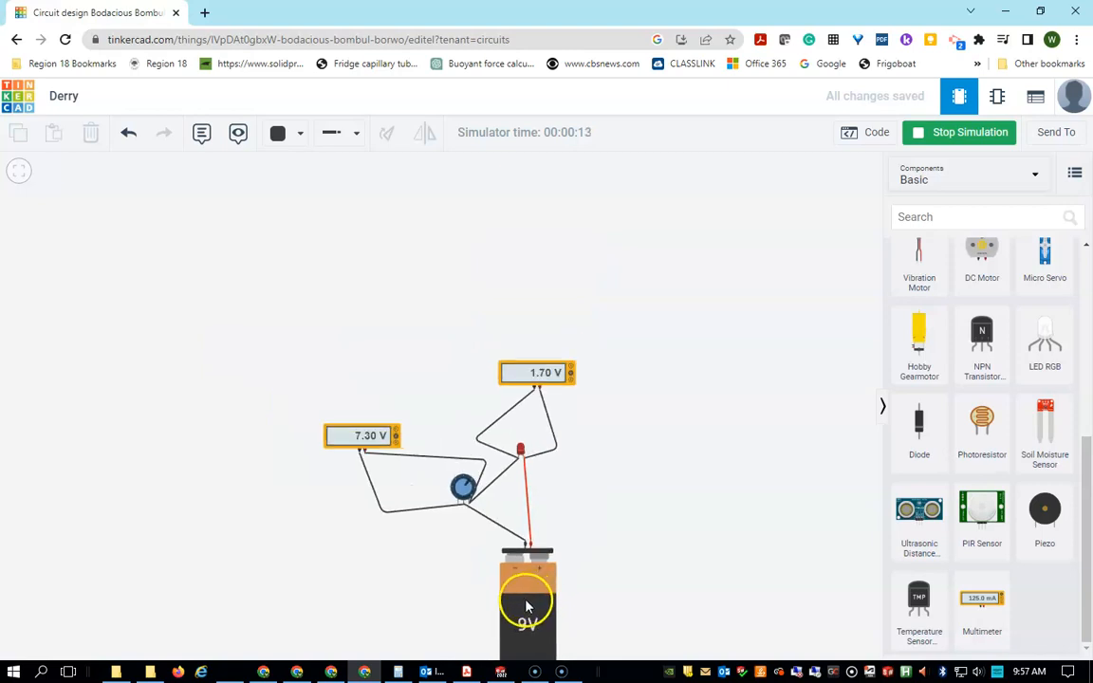
scroll(524, 599, up, 3)
click(524, 598)
scroll(579, 517, down, 2)
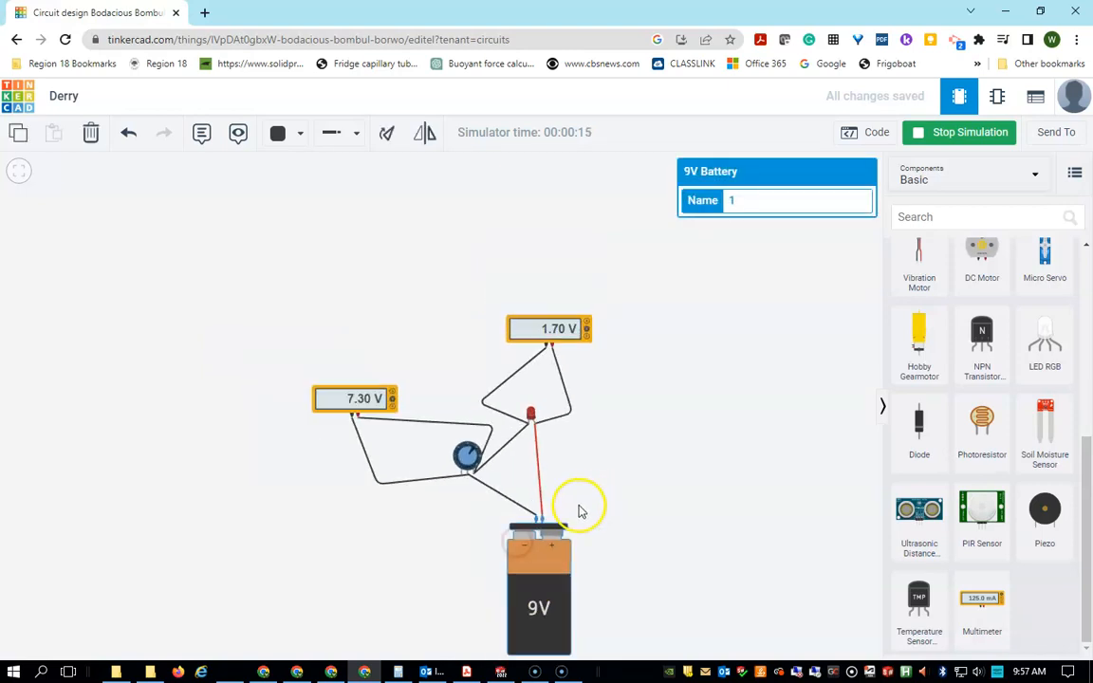
scroll(567, 542, down, 3)
scroll(565, 542, up, 2)
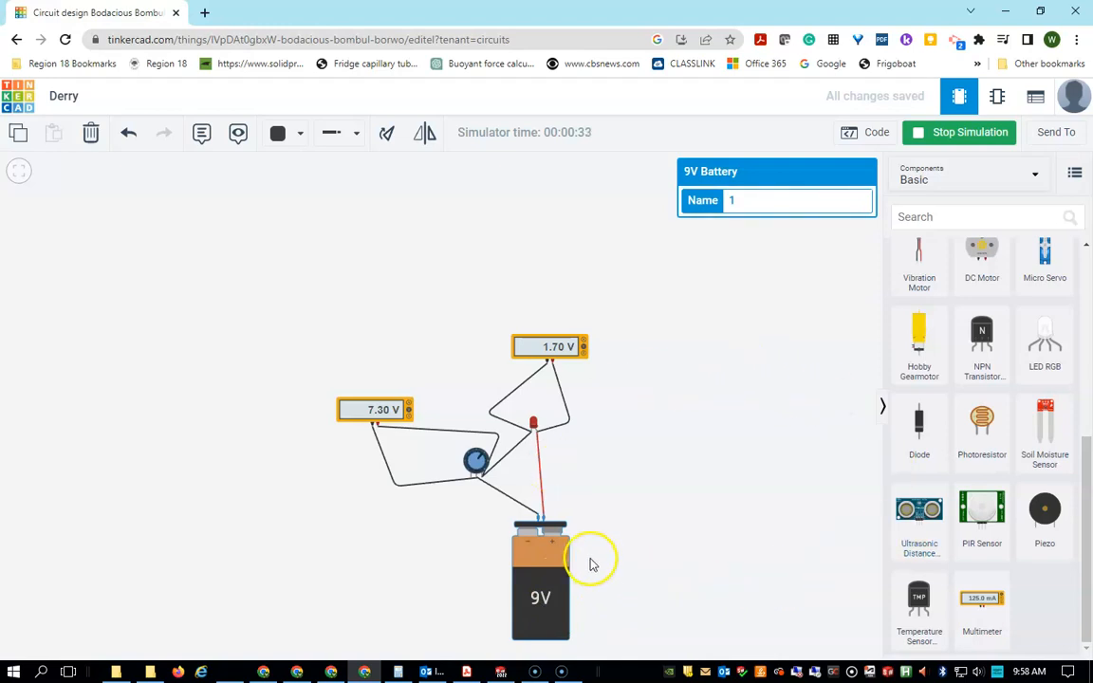
scroll(554, 593, down, 1)
scroll(547, 607, up, 1)
scroll(547, 612, up, 2)
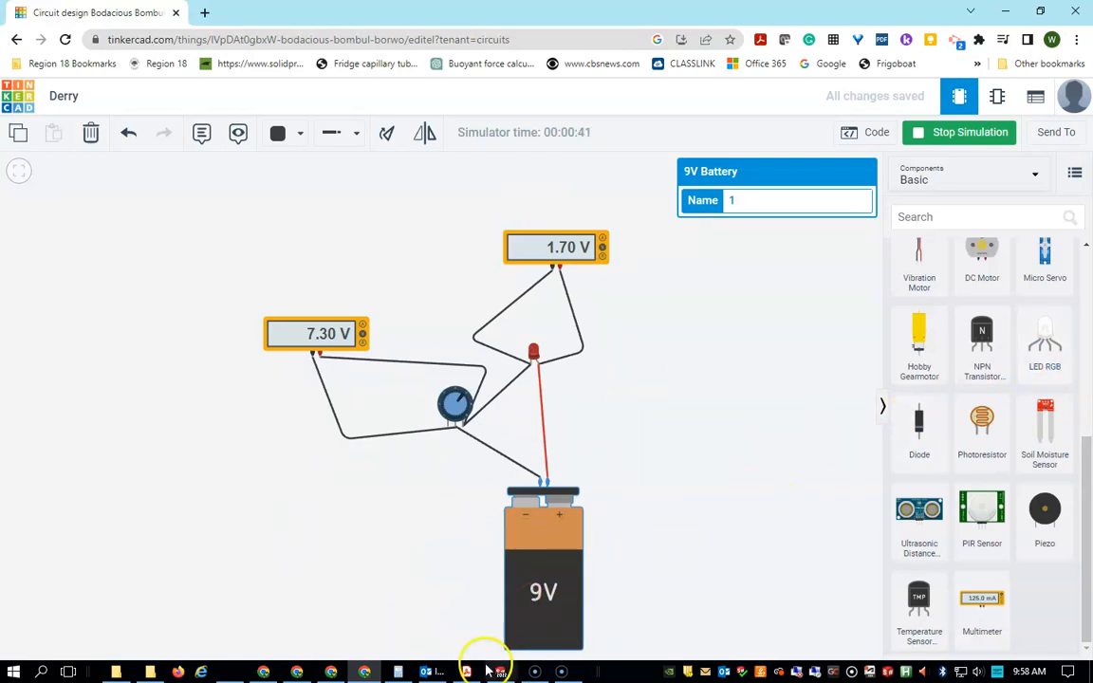
click(679, 487)
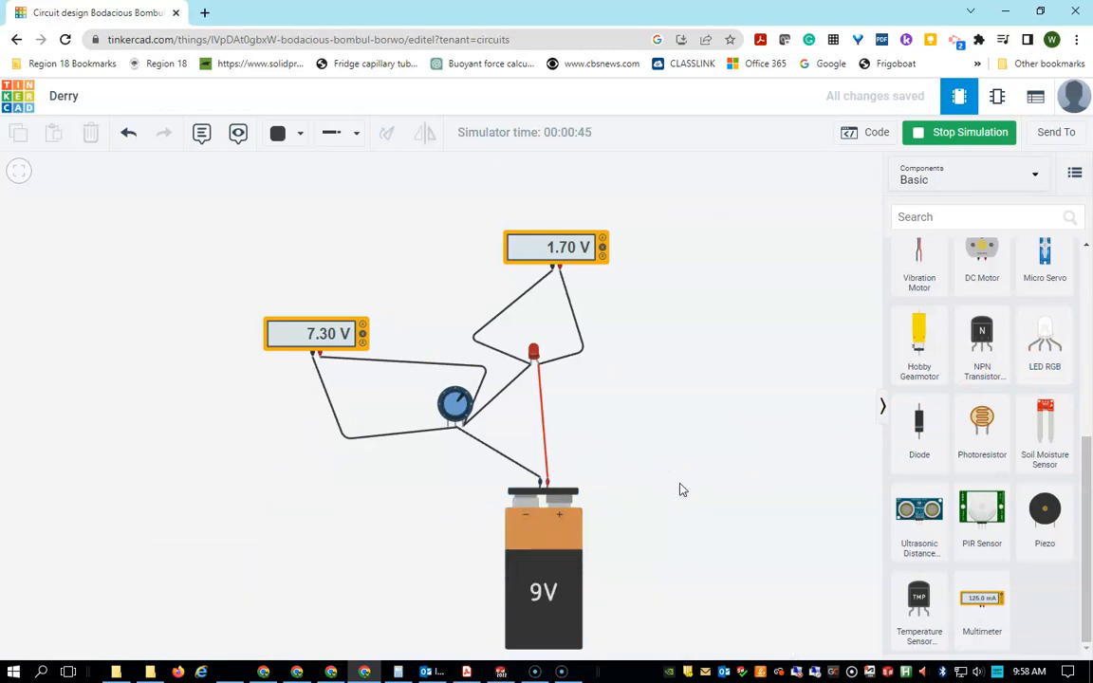